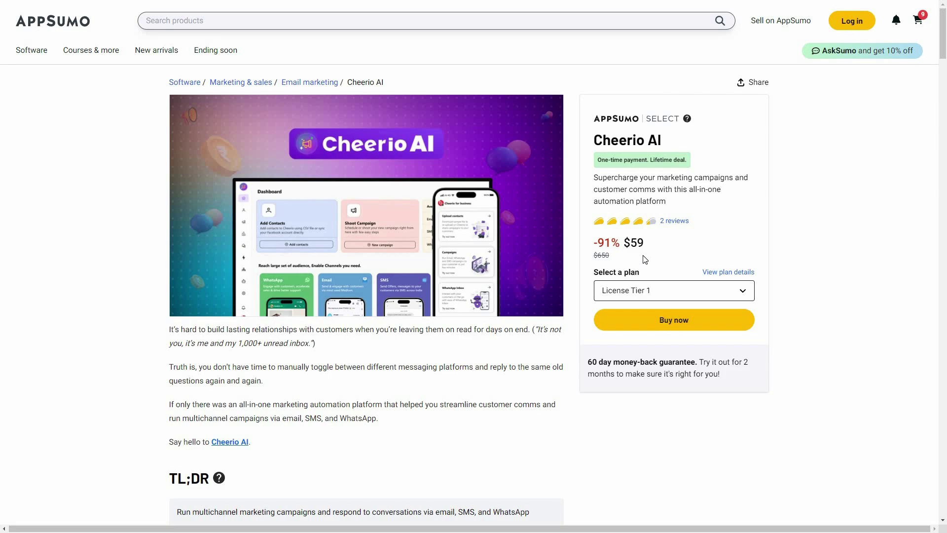
Review Cheerio AI's plans and features on its AppSumo deal page, down to the license tier pricing cards.
{"action": "scroll", "coordinate": [297, 400], "scroll_direction": "down", "scroll_amount": 3}
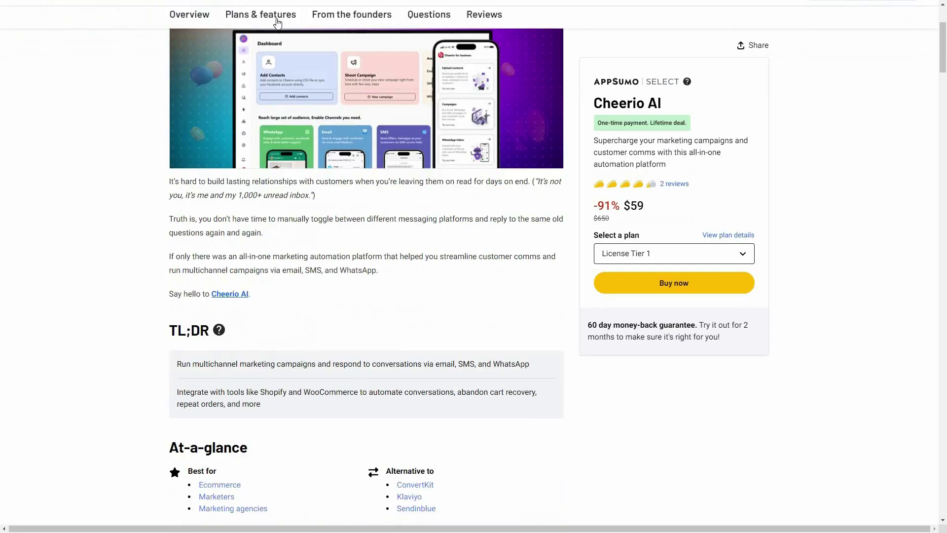
{"action": "scroll", "coordinate": [313, 394], "scroll_direction": "down", "scroll_amount": 6}
{"action": "scroll", "coordinate": [314, 396], "scroll_direction": "down", "scroll_amount": 1}
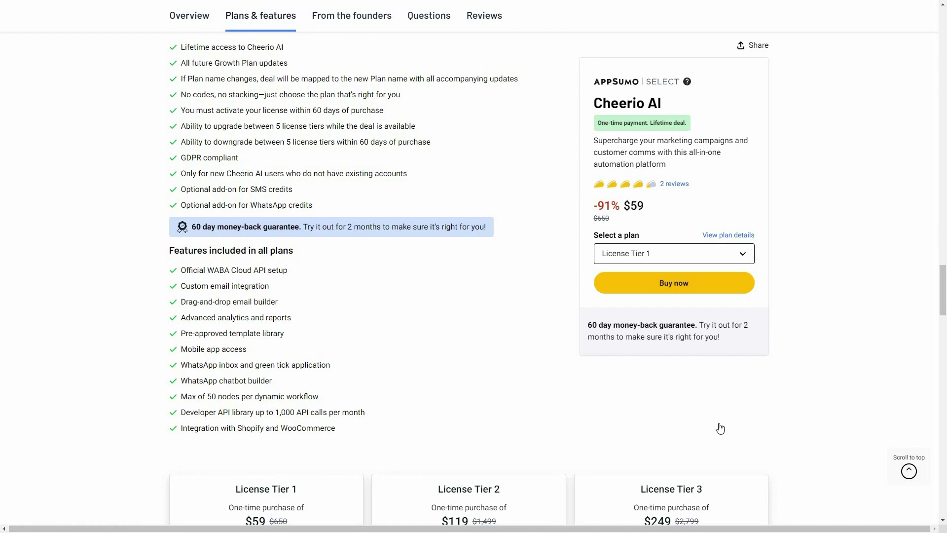
{"action": "scroll", "coordinate": [718, 429], "scroll_direction": "down", "scroll_amount": 5}
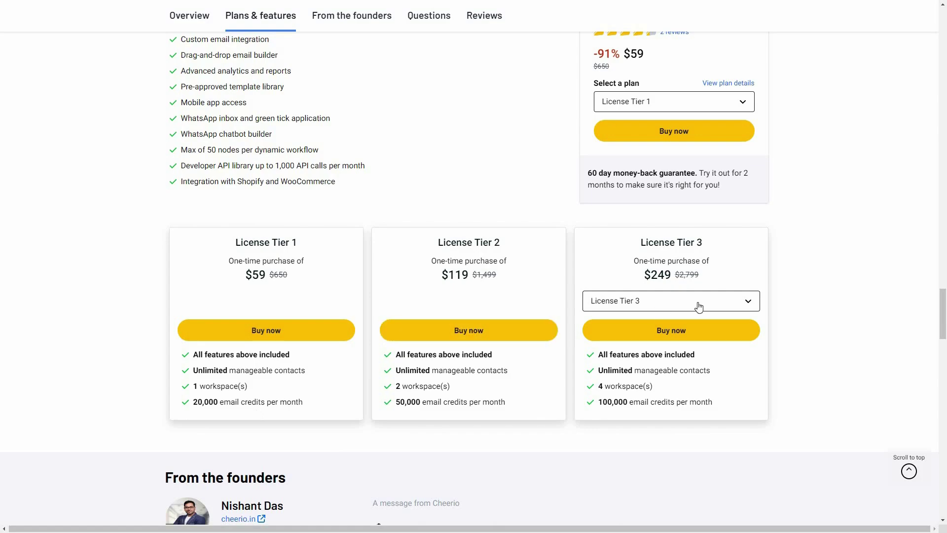
Compare the License Tier 4 and License Tier 5 offers by selecting each in the third pricing card.
{"action": "left_click", "coordinate": [732, 305]}
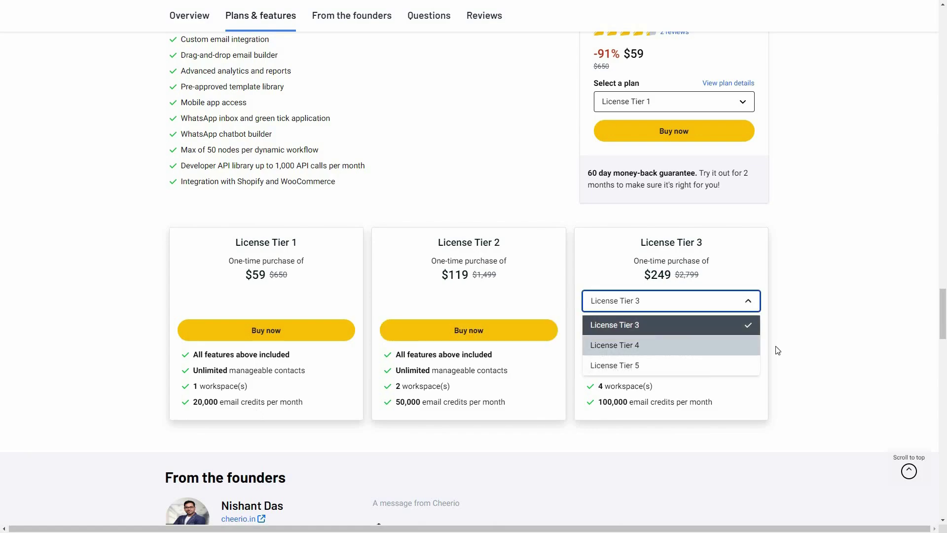
{"action": "key", "text": "Down"}
{"action": "key", "text": "Return"}
{"action": "key", "text": "Down"}
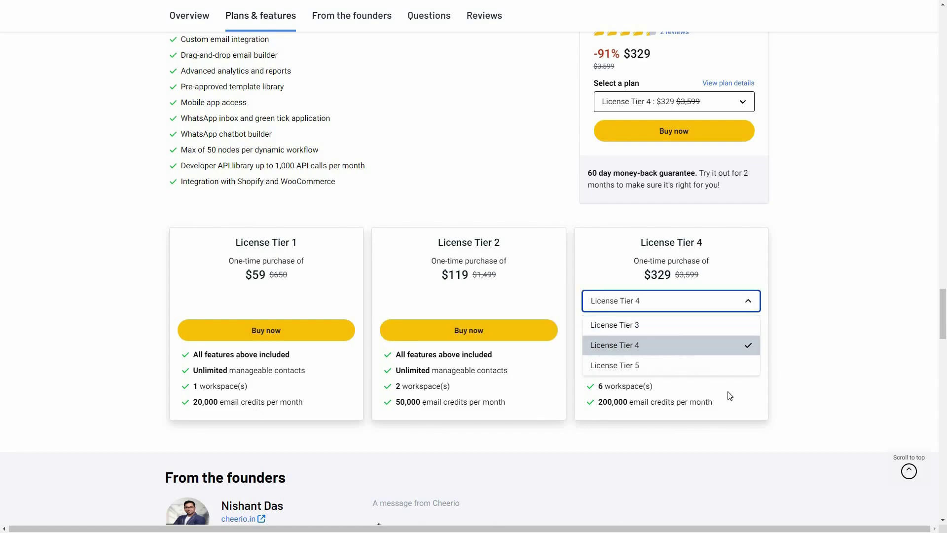
{"action": "key", "text": "Return"}
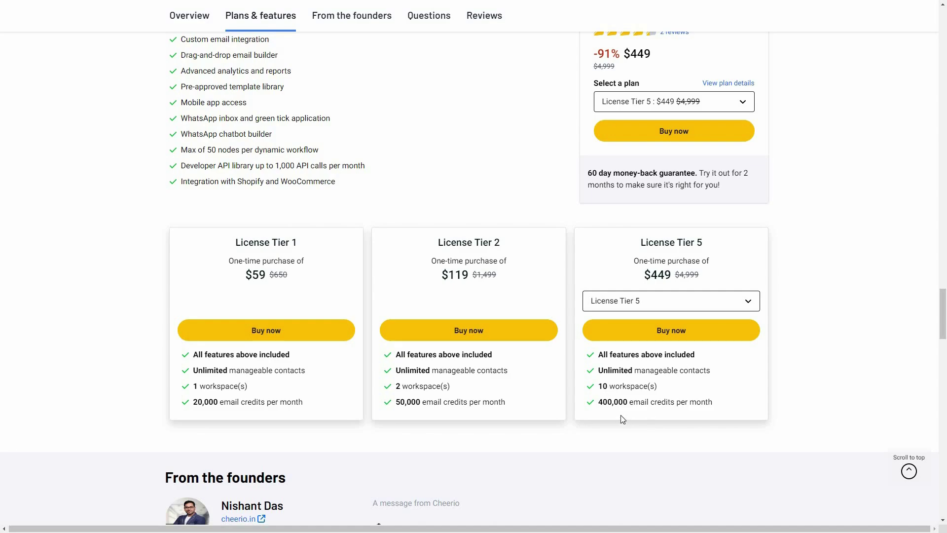
{"action": "scroll", "coordinate": [837, 194], "scroll_direction": "up", "scroll_amount": 5}
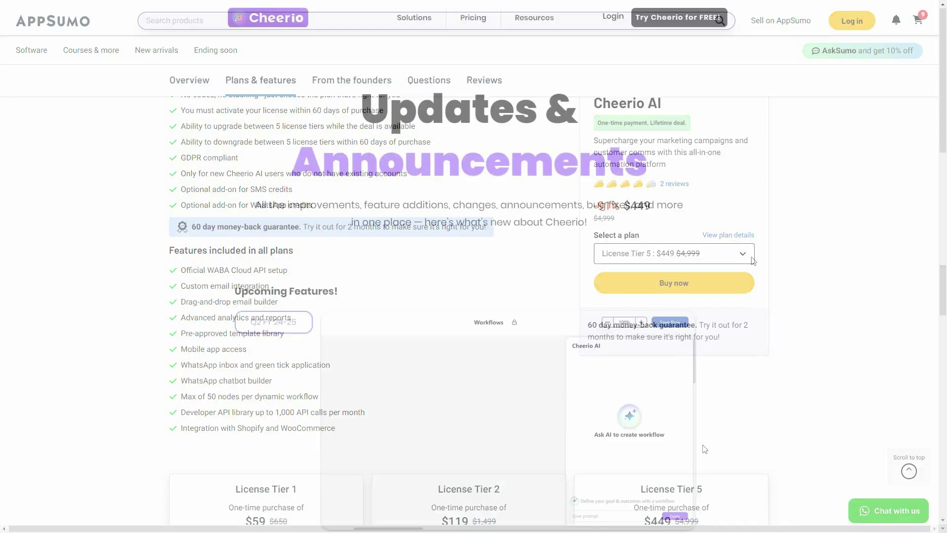
Read through the upcoming Q2 and Q3 FY 24-25 features on Cheerio's Updates & Announcements page.
{"action": "middle_click", "coordinate": [765, 250]}
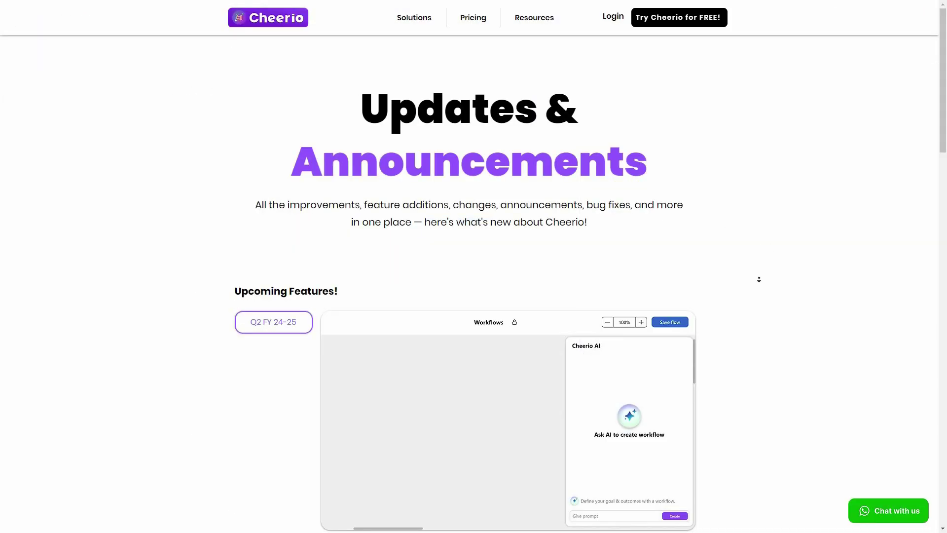
{"action": "scroll", "coordinate": [760, 281], "scroll_direction": "down", "scroll_amount": 2}
{"action": "scroll", "coordinate": [761, 286], "scroll_direction": "down", "scroll_amount": 3}
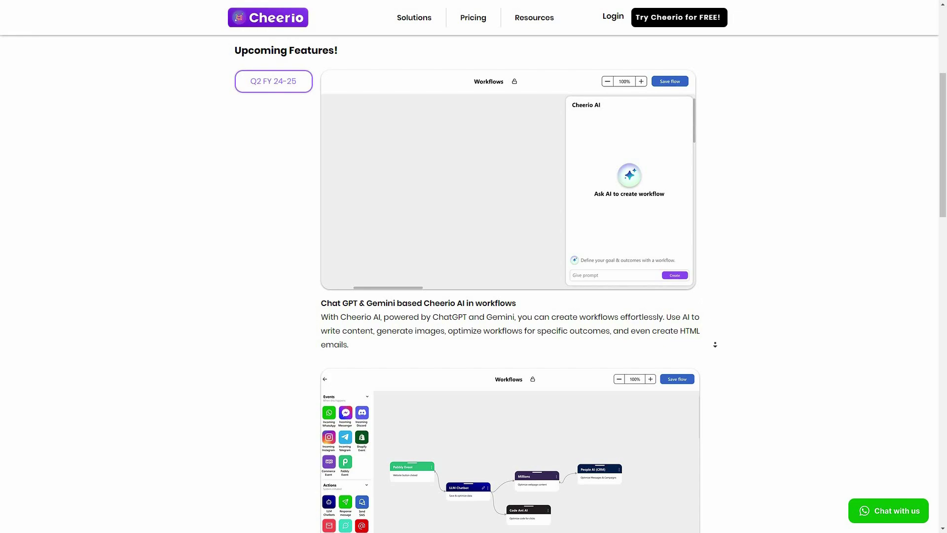
{"action": "scroll", "coordinate": [718, 349], "scroll_direction": "down", "scroll_amount": 6}
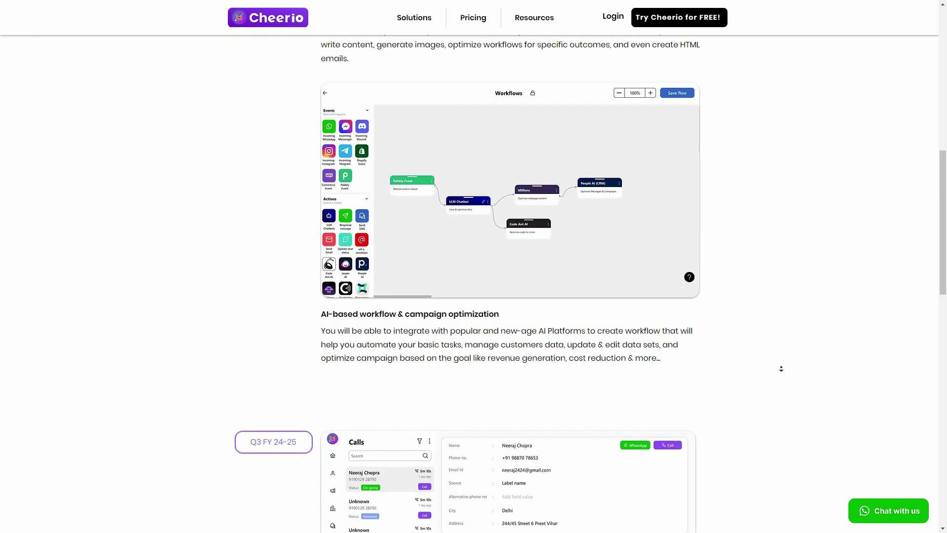
{"action": "scroll", "coordinate": [623, 370], "scroll_direction": "down", "scroll_amount": 8}
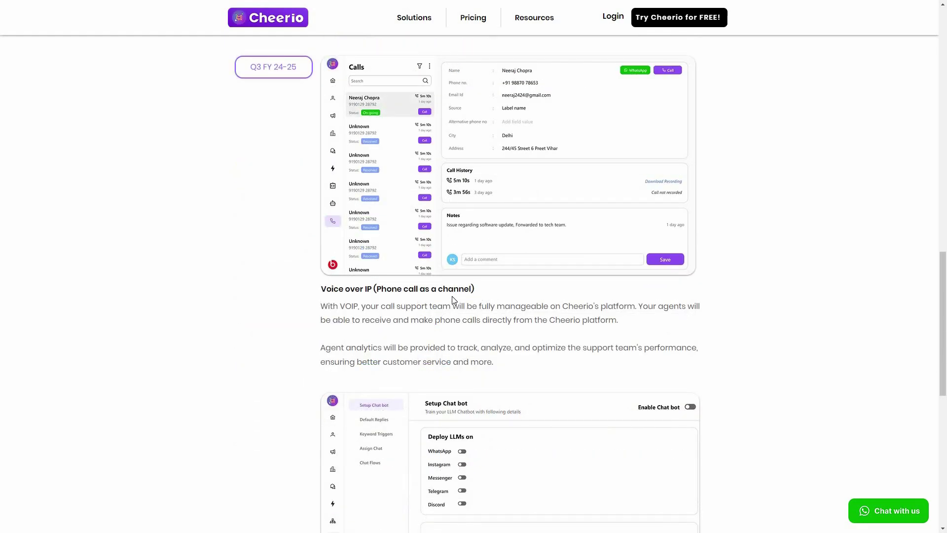
{"action": "scroll", "coordinate": [349, 288], "scroll_direction": "down", "scroll_amount": 5}
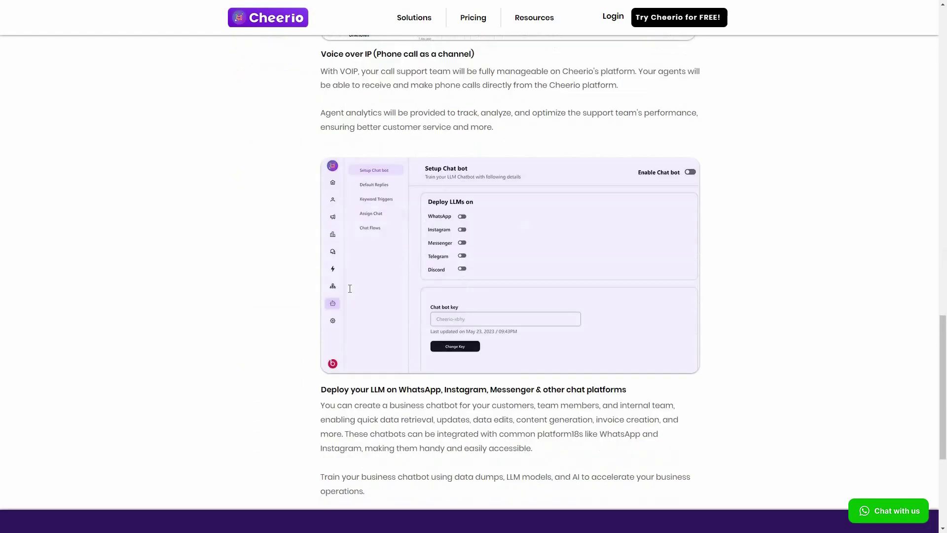
{"action": "scroll", "coordinate": [349, 289], "scroll_direction": "down", "scroll_amount": 3}
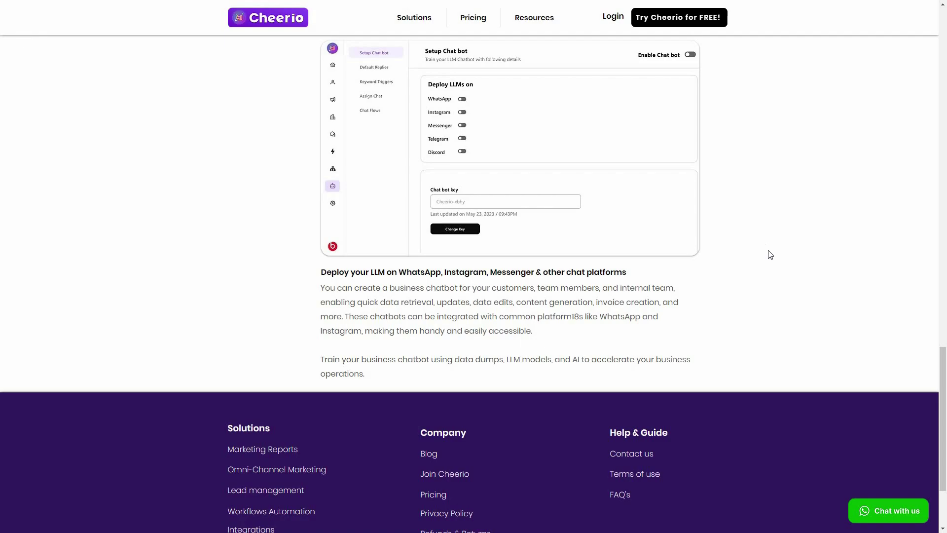
{"action": "scroll", "coordinate": [770, 254], "scroll_direction": "up", "scroll_amount": 2}
{"action": "scroll", "coordinate": [791, 262], "scroll_direction": "up", "scroll_amount": 2}
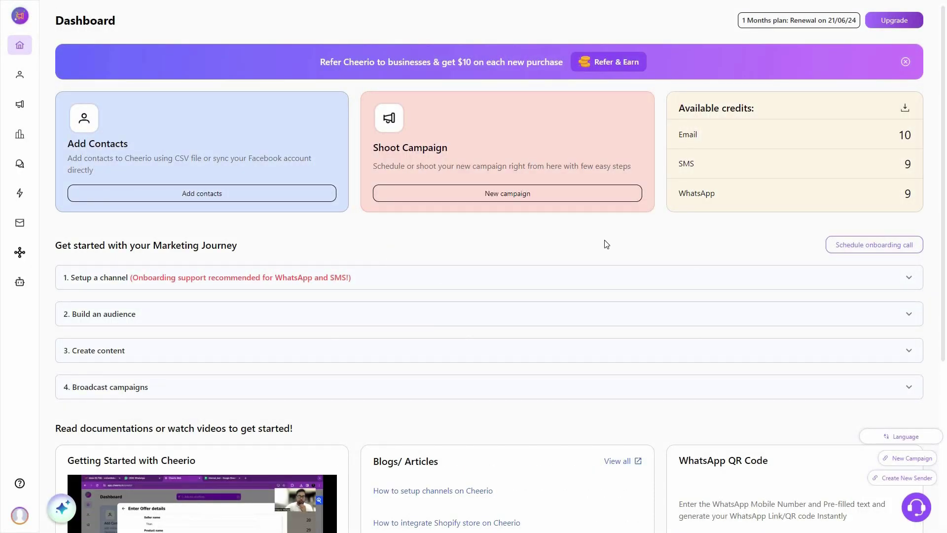
Look over the Cheerio dashboard, open the Cheerio AI assistant and try its Image mode.
{"action": "scroll", "coordinate": [608, 232], "scroll_direction": "down", "scroll_amount": 5}
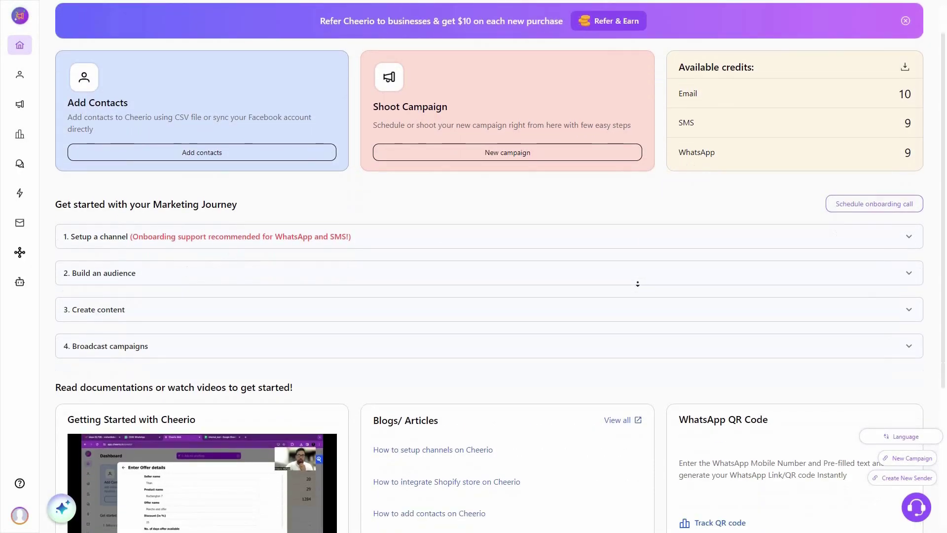
{"action": "scroll", "coordinate": [623, 209], "scroll_direction": "up", "scroll_amount": 5}
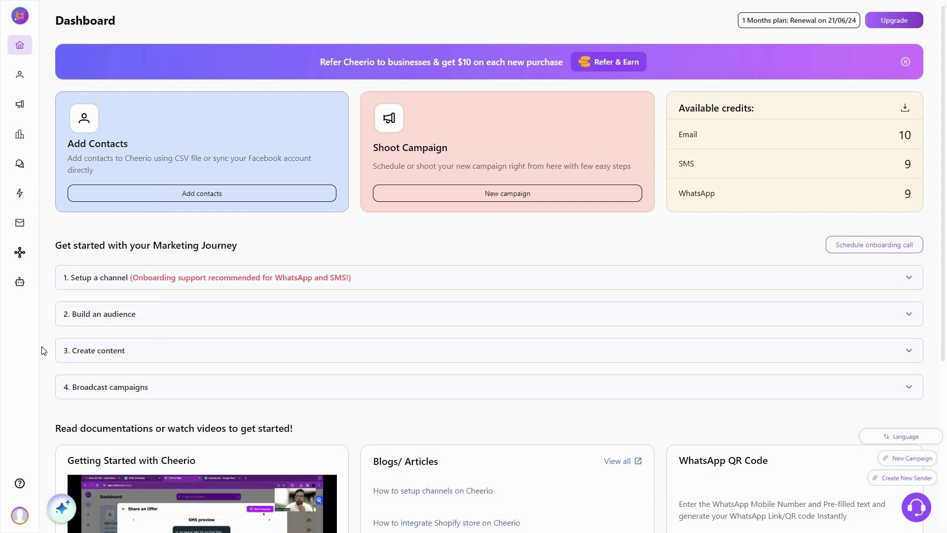
{"action": "left_click", "coordinate": [63, 510]}
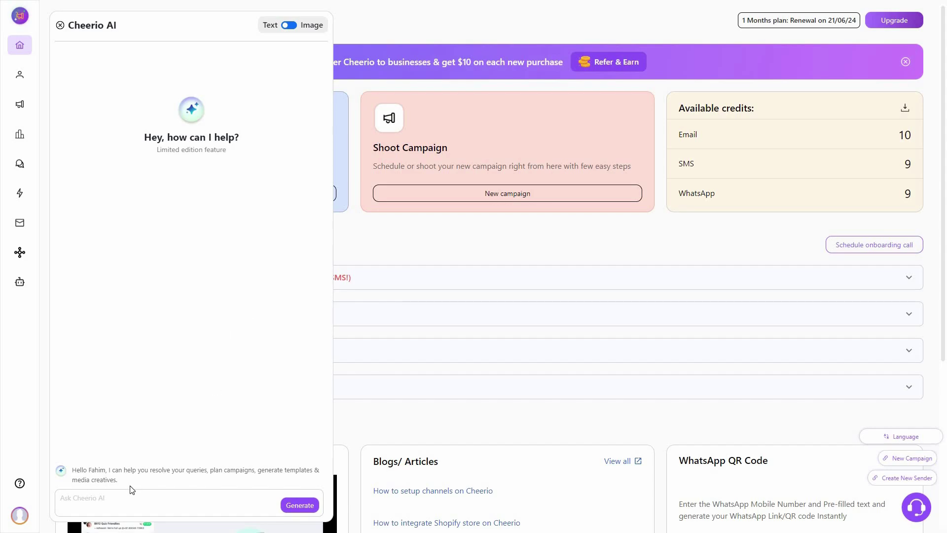
{"action": "left_click", "coordinate": [102, 503]}
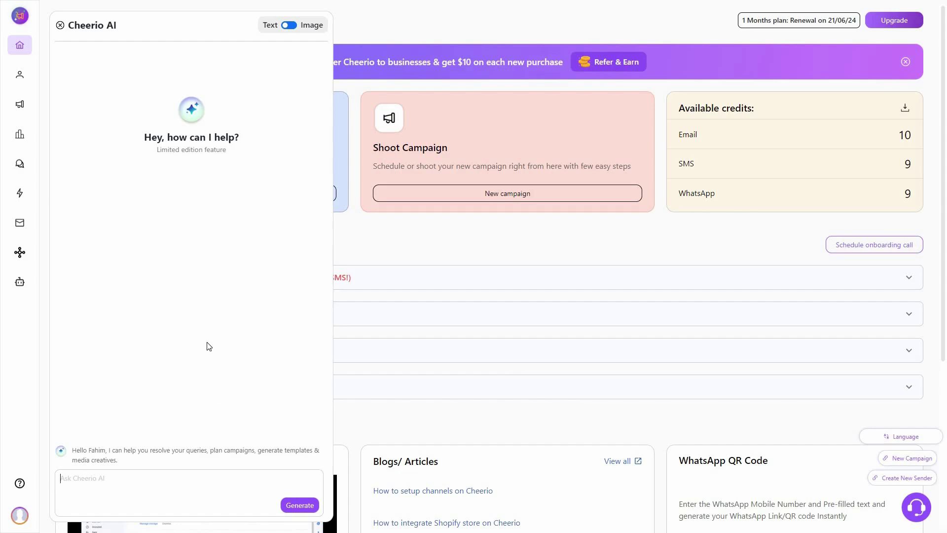
{"action": "left_click", "coordinate": [294, 27]}
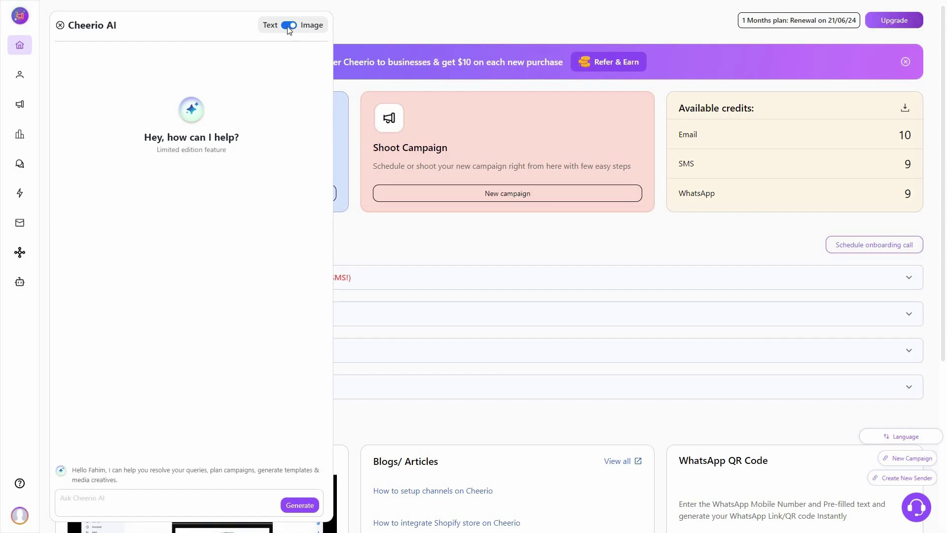
Have Cheerio AI in Text mode "plan a campaign for my newly launched anime themed t-shirt", read the answer and close the assistant.
{"action": "left_click", "coordinate": [129, 501]}
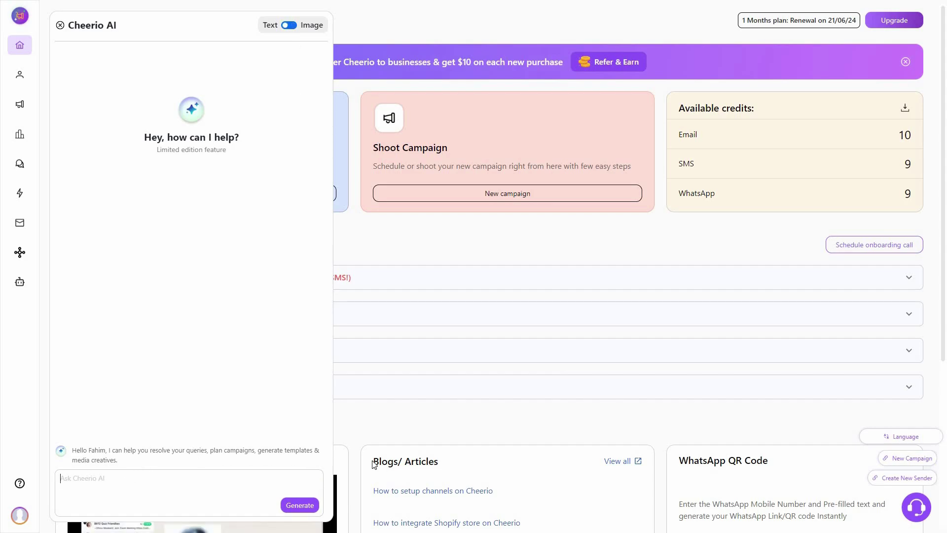
{"action": "type", "text": "plan a campaign for my newly launched anime themed t-shirt"}
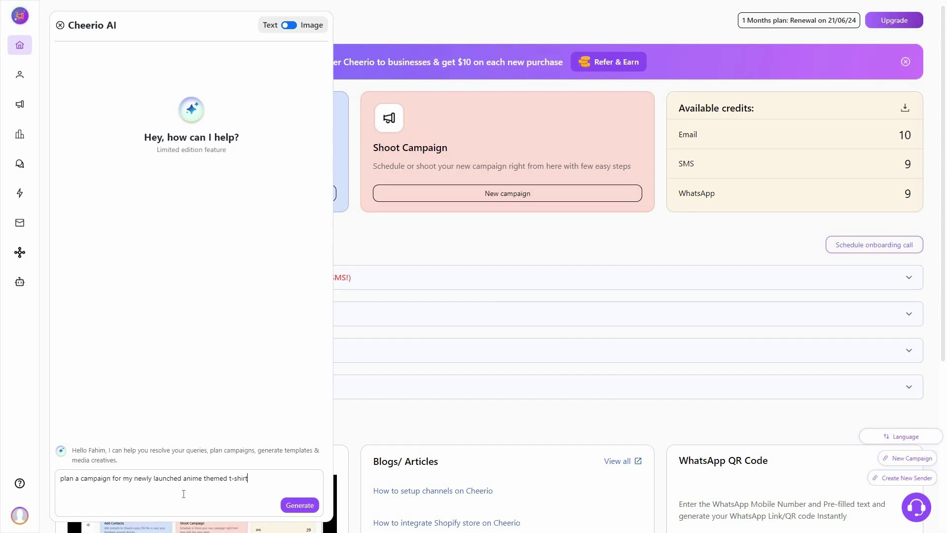
{"action": "left_click", "coordinate": [303, 505]}
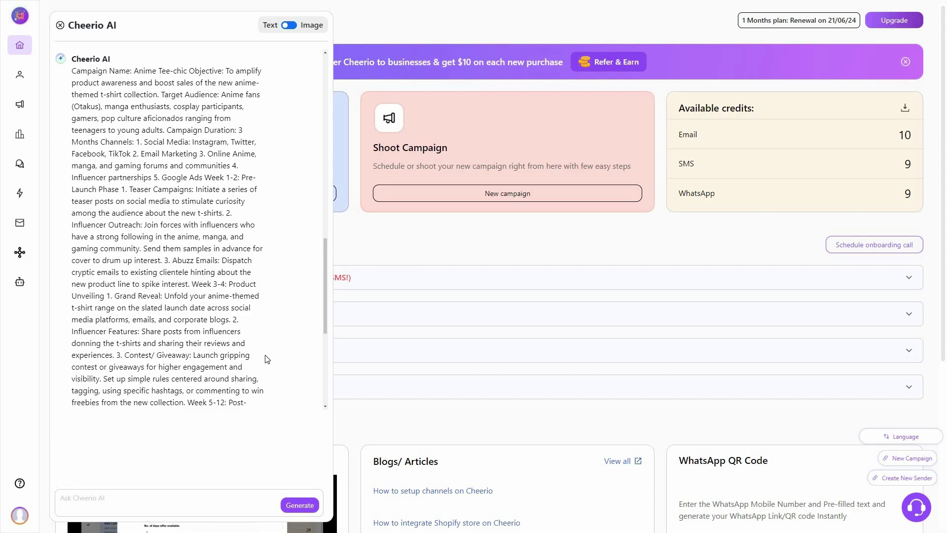
{"action": "scroll", "coordinate": [267, 358], "scroll_direction": "down", "scroll_amount": 5}
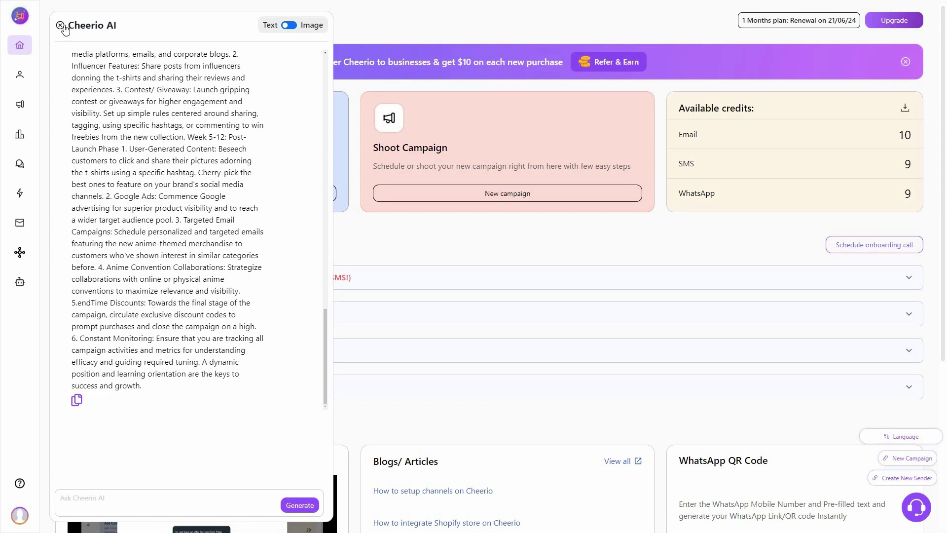
{"action": "left_click", "coordinate": [21, 93]}
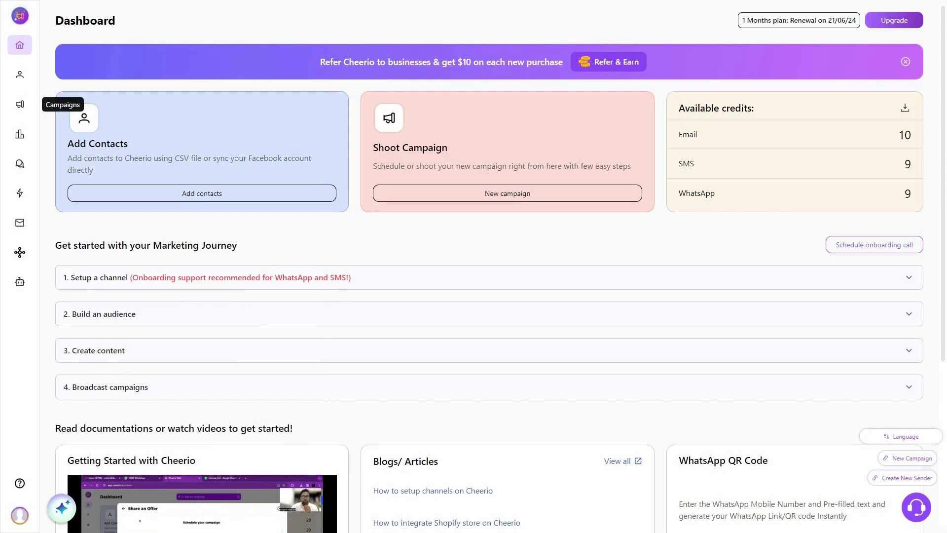
Open the All Contacts list and examine the ways to add contacts: single contact form, file upload and Facebook sync.
{"action": "mouse_move", "coordinate": [25, 83]}
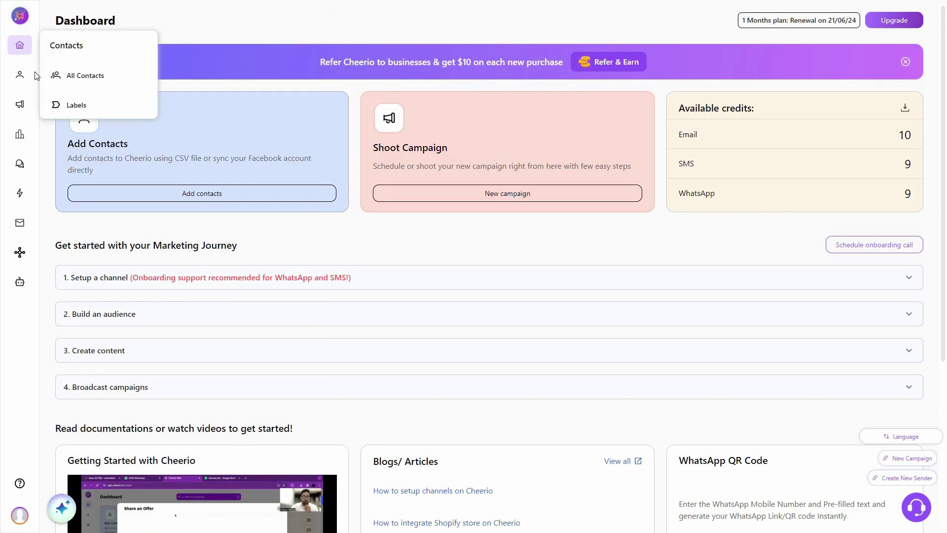
{"action": "left_click", "coordinate": [91, 75]}
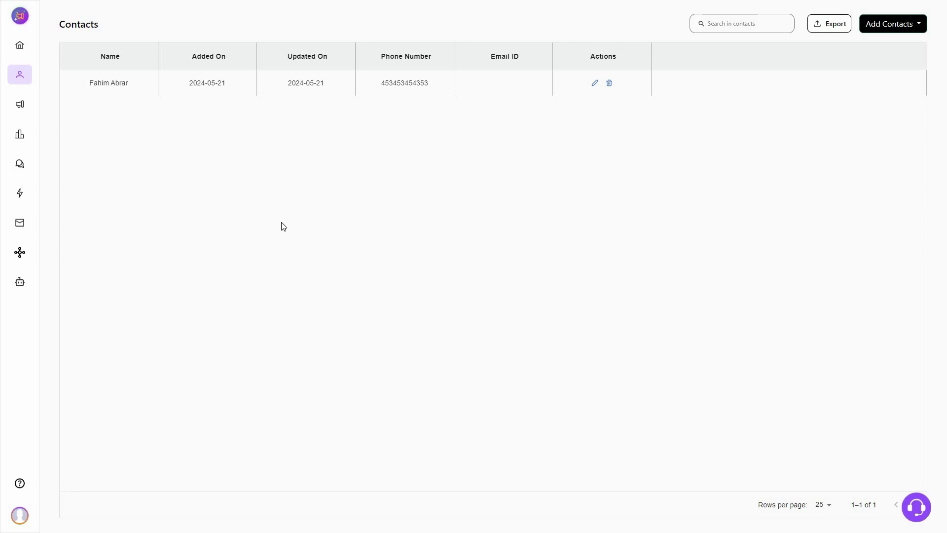
{"action": "left_click", "coordinate": [895, 26]}
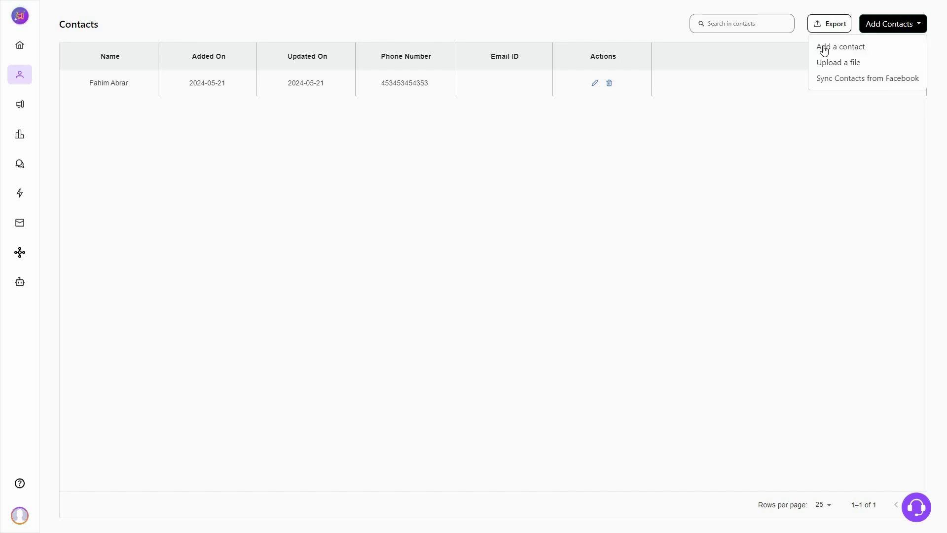
{"action": "left_click", "coordinate": [872, 51]}
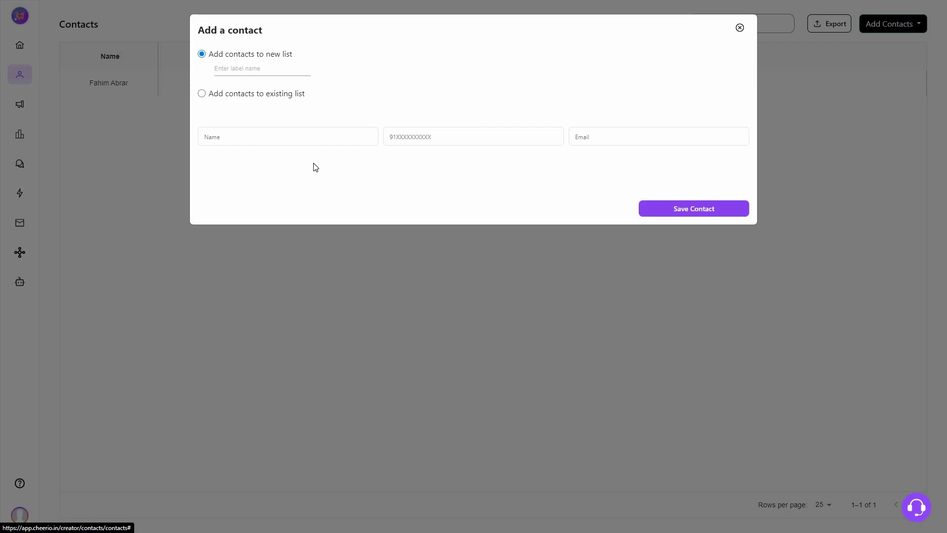
{"action": "left_click", "coordinate": [770, 170]}
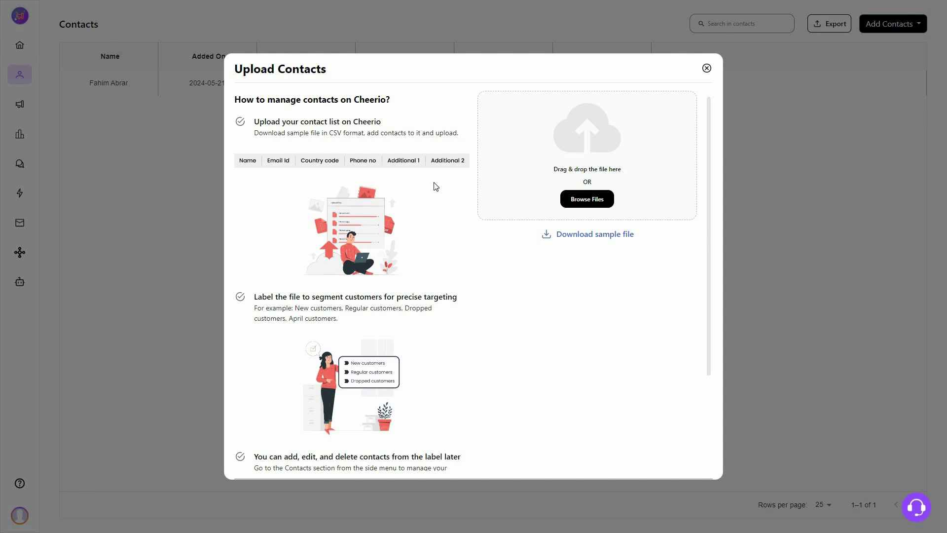
{"action": "left_click", "coordinate": [884, 30]}
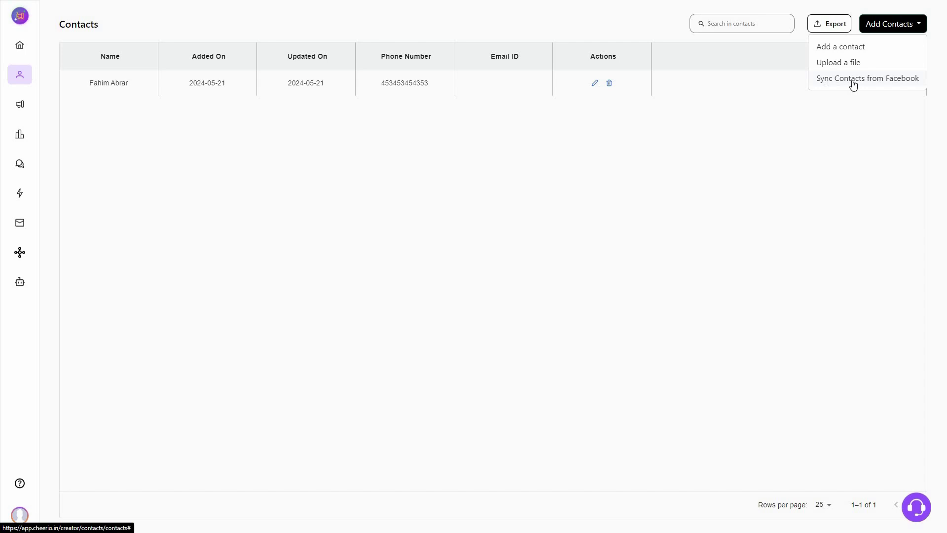
{"action": "left_click", "coordinate": [474, 272]}
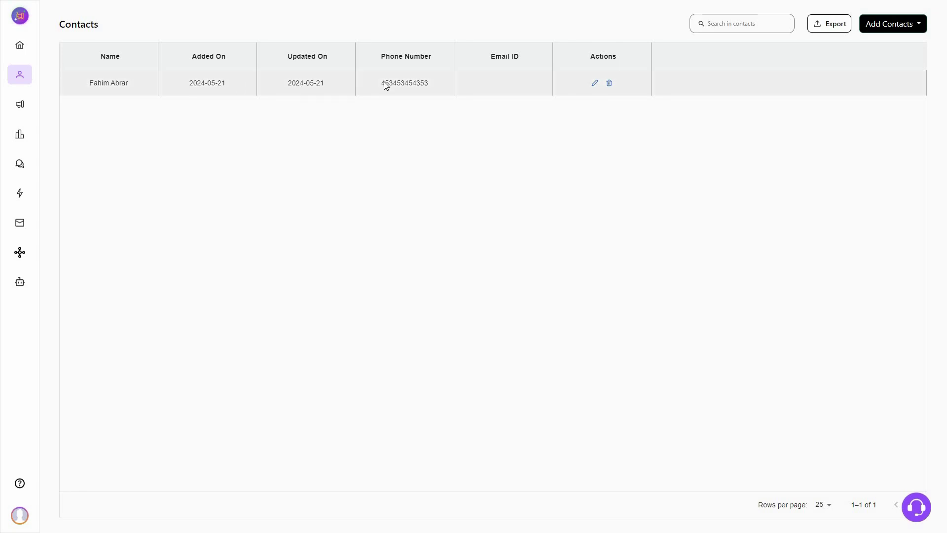
View the listed contact's details and associated labels in its edit form, closing it without changes.
{"action": "left_click", "coordinate": [595, 83]}
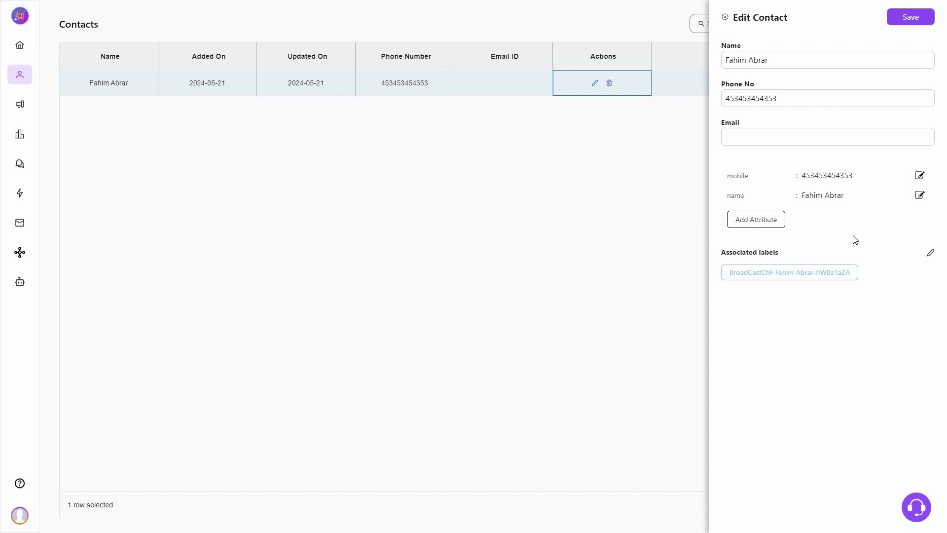
{"action": "left_click", "coordinate": [725, 17]}
Open the Labels list and view the single contact form with its new-list option, closing it without adding a contact.
{"action": "mouse_move", "coordinate": [53, 80]}
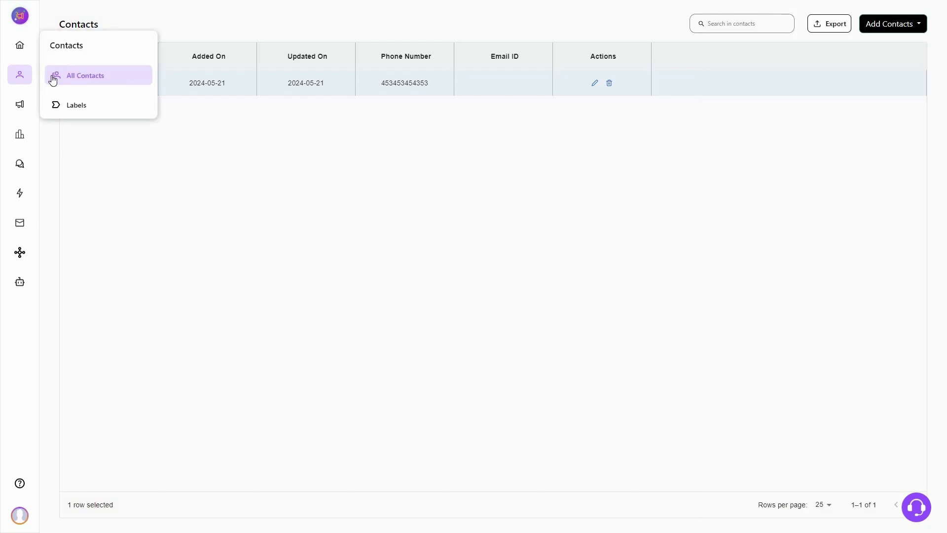
{"action": "left_click", "coordinate": [91, 110]}
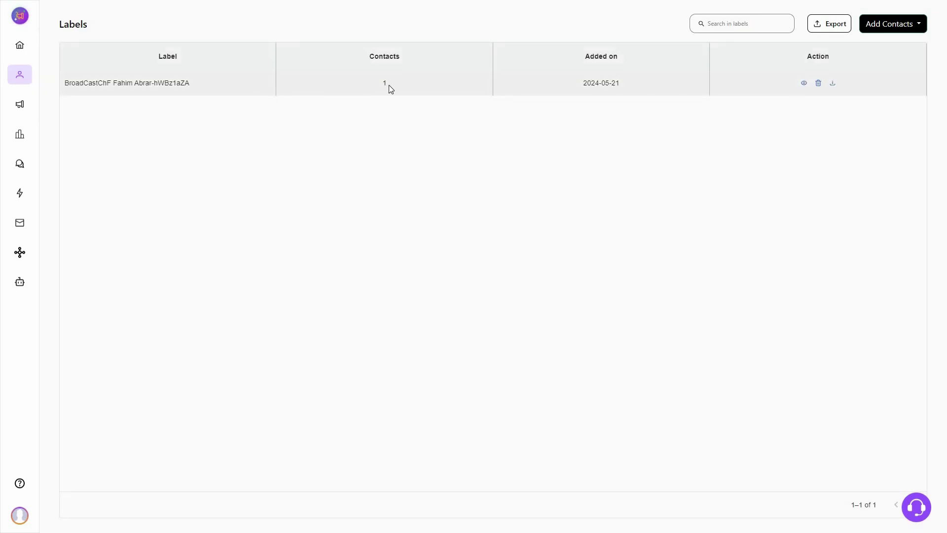
{"action": "left_click", "coordinate": [887, 26]}
{"action": "left_click", "coordinate": [852, 46]}
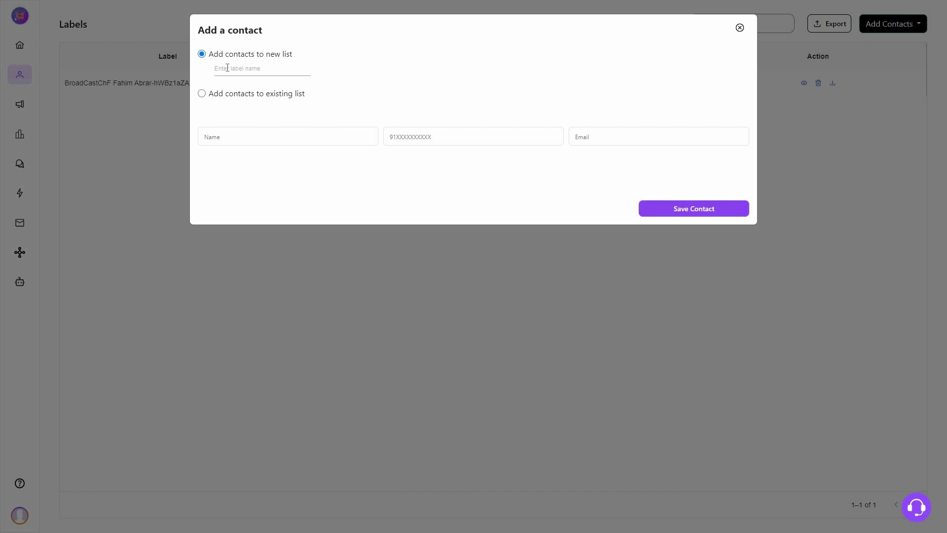
{"action": "left_click", "coordinate": [275, 70]}
{"action": "left_click", "coordinate": [298, 226]}
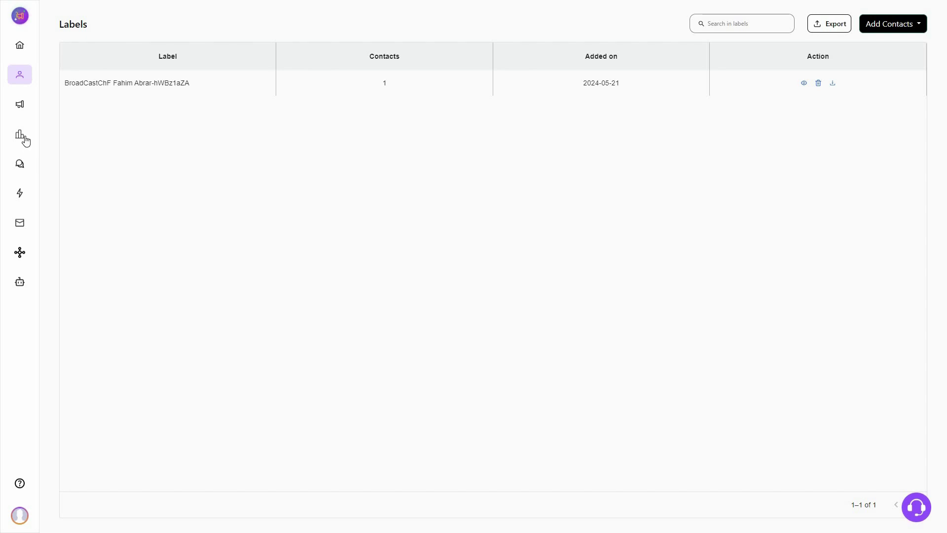
Start a new campaign named Campaign 1, shared to the existing broadcast label over the SMS and WhatsApp channels, and continue to the templates.
{"action": "left_click", "coordinate": [21, 107]}
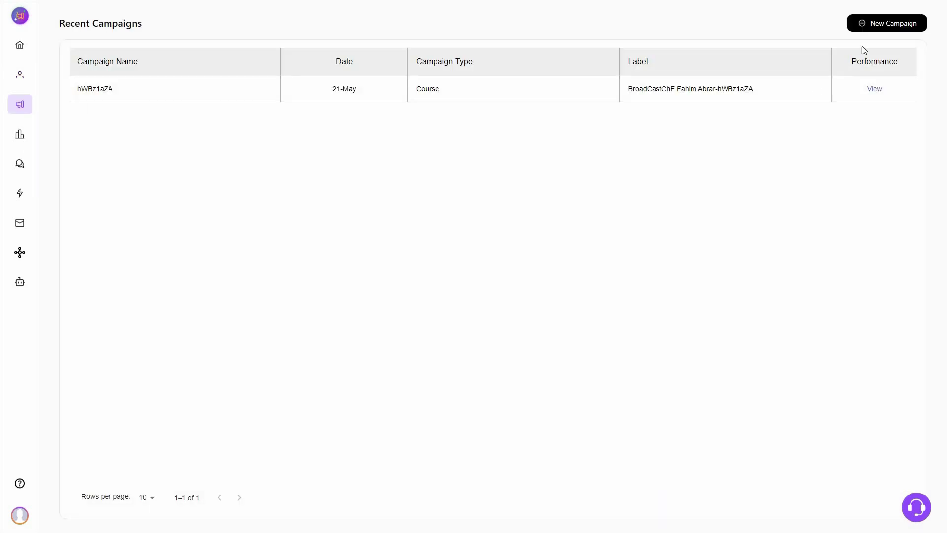
{"action": "left_click", "coordinate": [898, 29]}
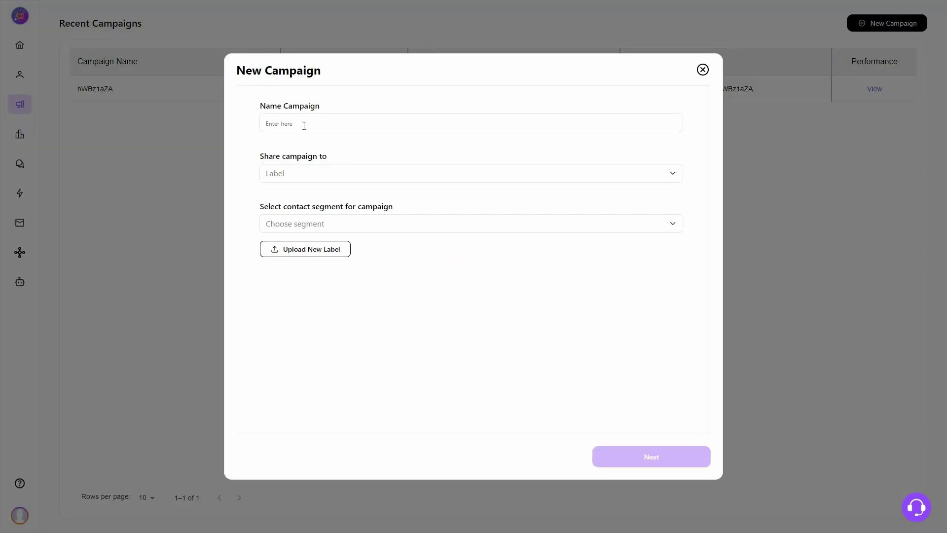
{"action": "left_click", "coordinate": [303, 125]}
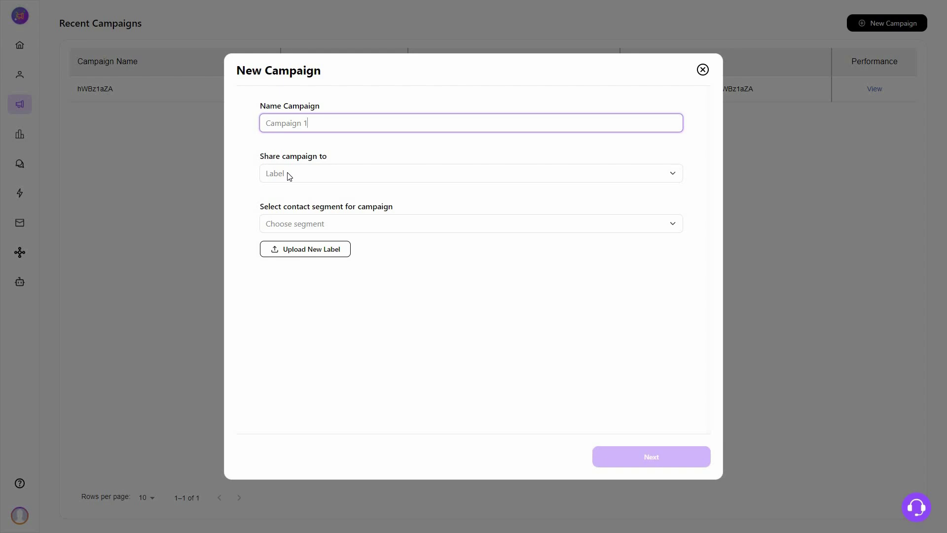
{"action": "left_click", "coordinate": [289, 176]}
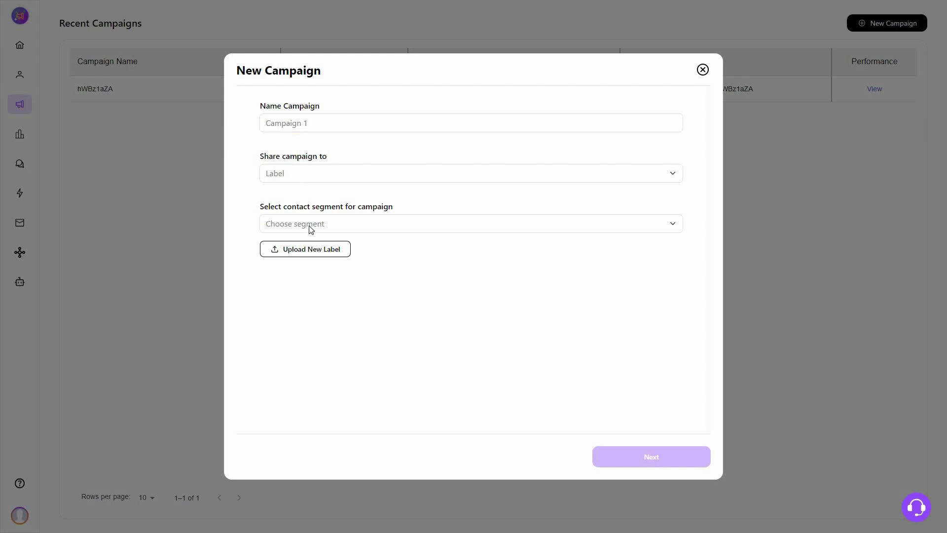
{"action": "left_click", "coordinate": [341, 227]}
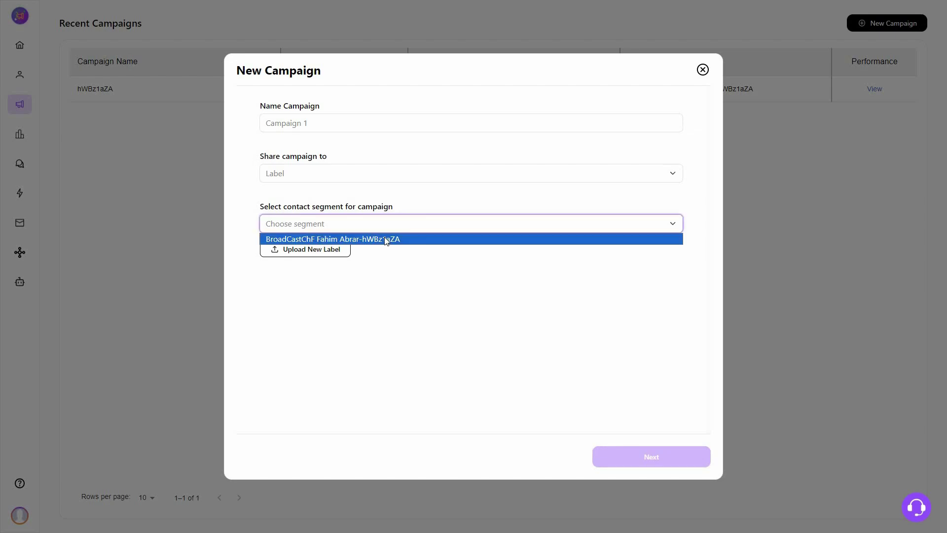
{"action": "left_click", "coordinate": [385, 239]}
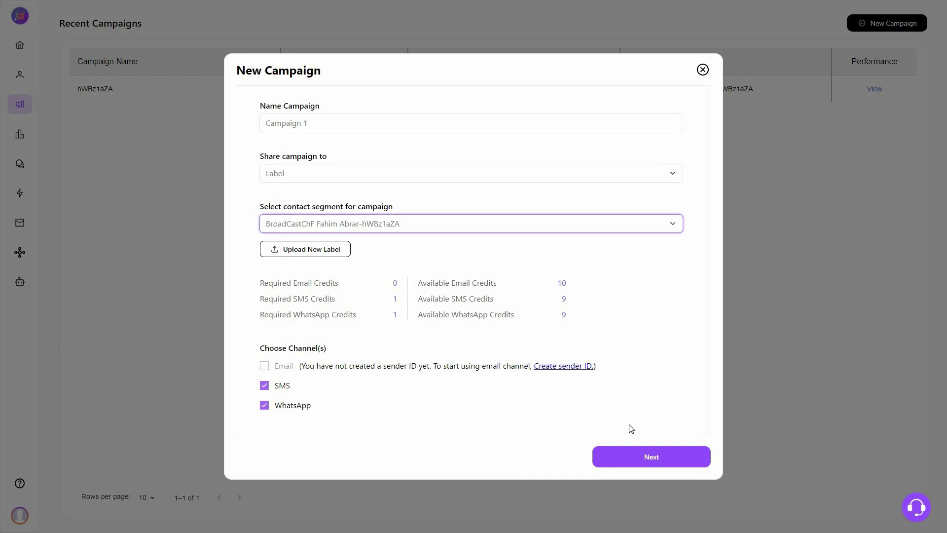
{"action": "left_click", "coordinate": [681, 460]}
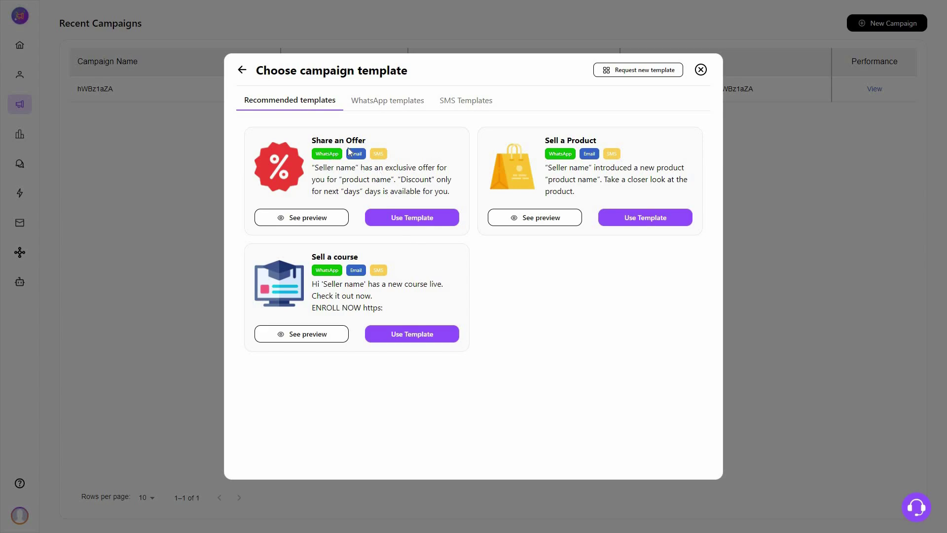
Use the Share an Offer template with a 44% discount, 12 days, link fb.com, an offer image and a logo, and generate the preview.
{"action": "left_click", "coordinate": [390, 221]}
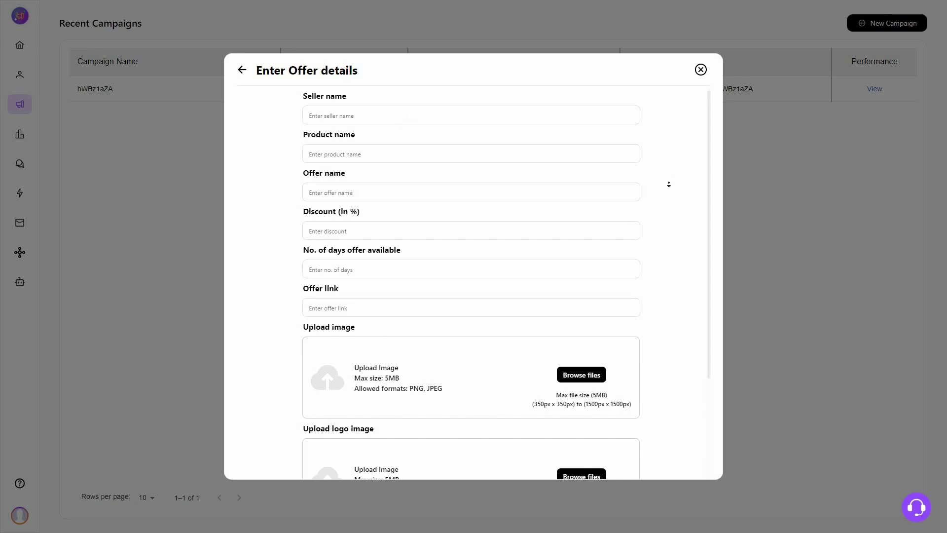
{"action": "scroll", "coordinate": [668, 190], "scroll_direction": "down", "scroll_amount": 3}
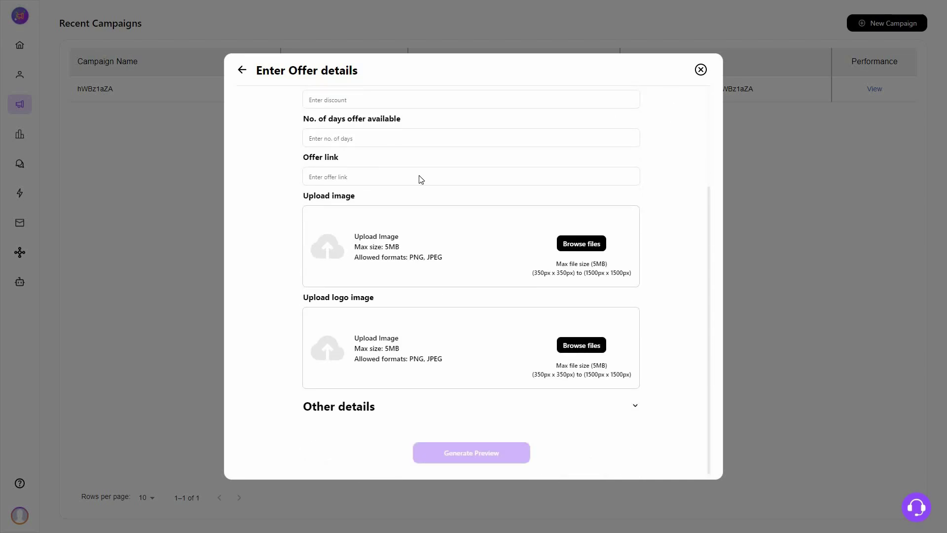
{"action": "scroll", "coordinate": [418, 180], "scroll_direction": "up", "scroll_amount": 3}
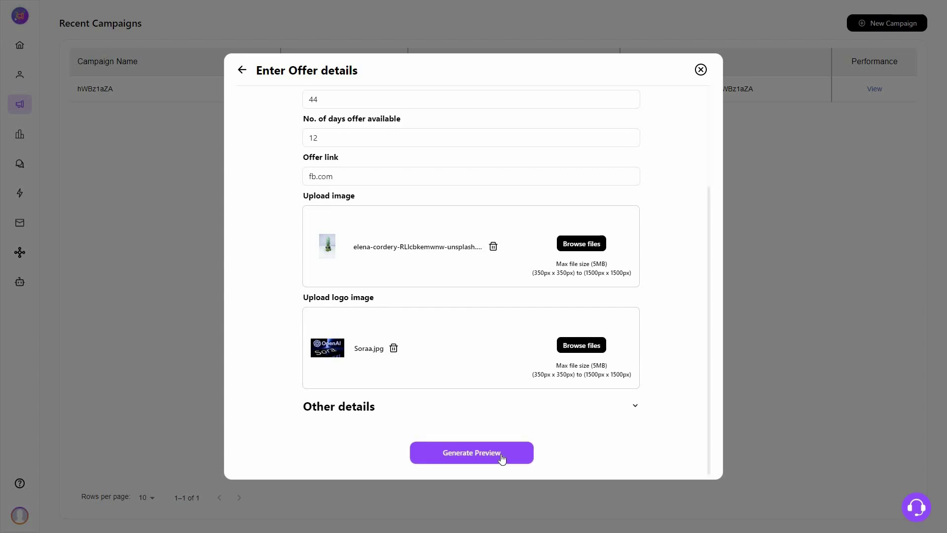
{"action": "left_click", "coordinate": [471, 452]}
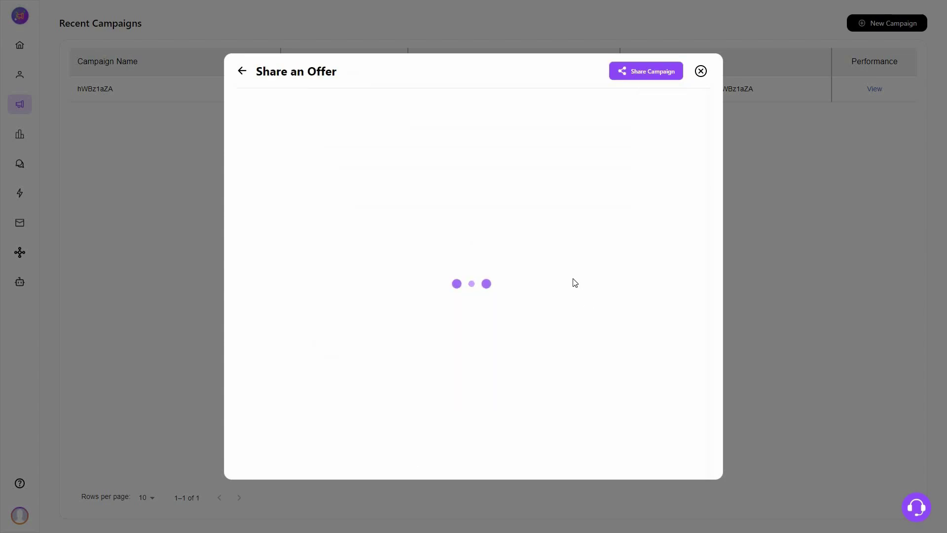
Read through the generated offer preview and the campaign's sharing summary with its required credits and offer details.
{"action": "scroll", "coordinate": [630, 220], "scroll_direction": "down", "scroll_amount": 9}
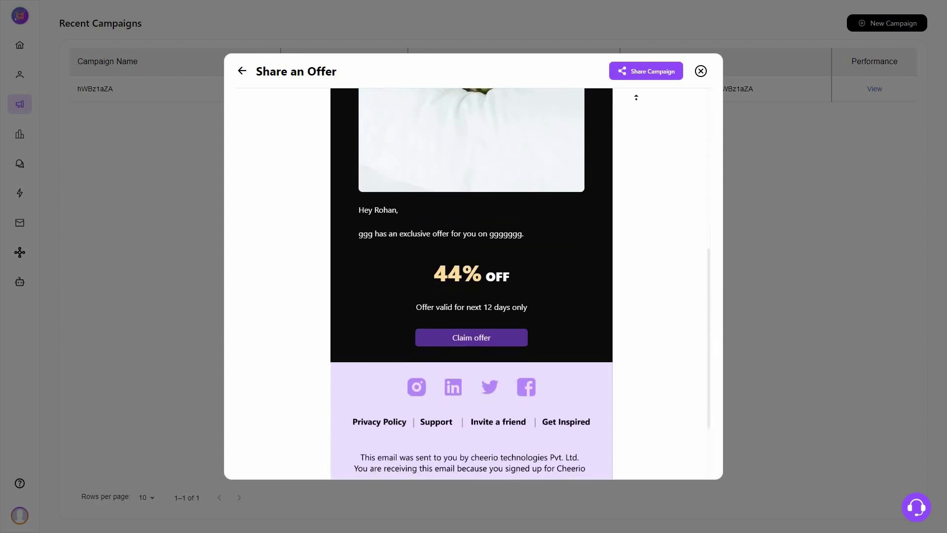
{"action": "scroll", "coordinate": [634, 97], "scroll_direction": "up", "scroll_amount": 4}
{"action": "left_click", "coordinate": [633, 74]}
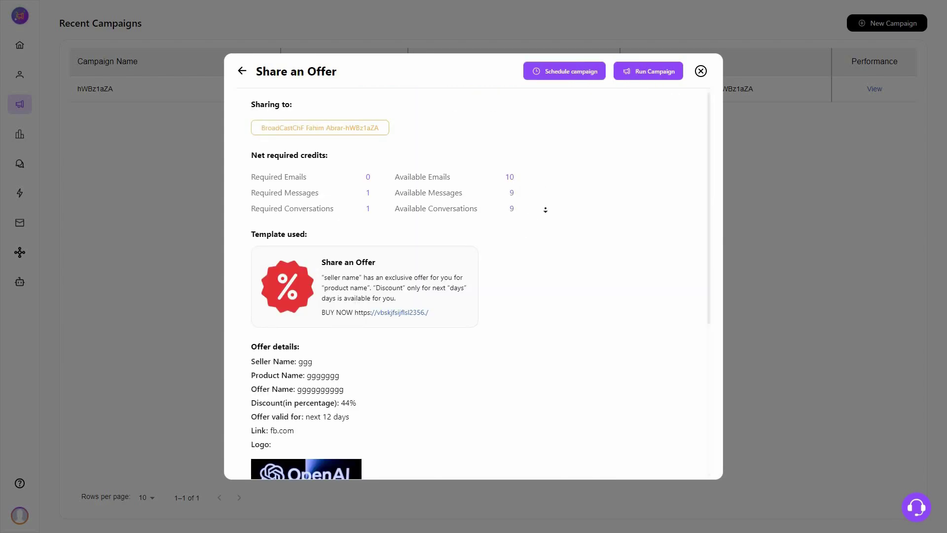
{"action": "scroll", "coordinate": [545, 209], "scroll_direction": "down", "scroll_amount": 5}
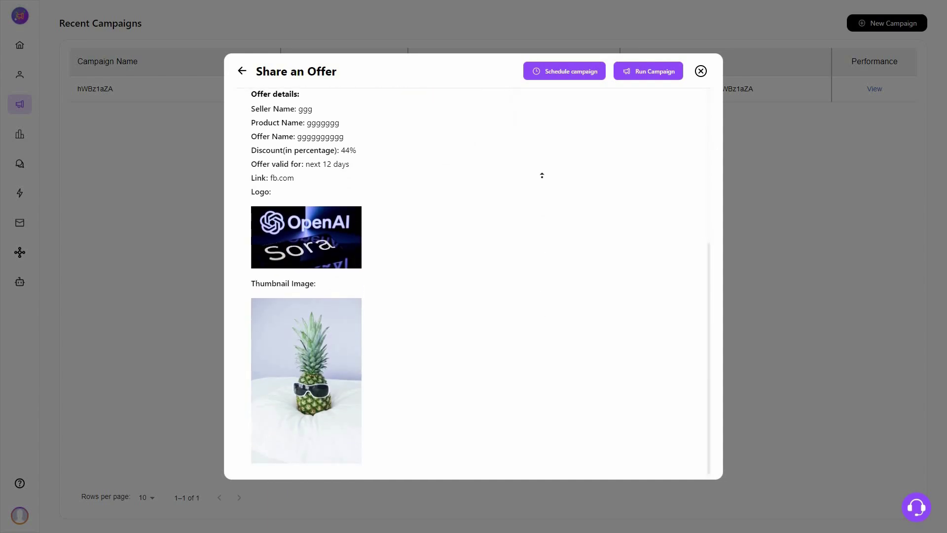
{"action": "scroll", "coordinate": [574, 77], "scroll_direction": "up", "scroll_amount": 5}
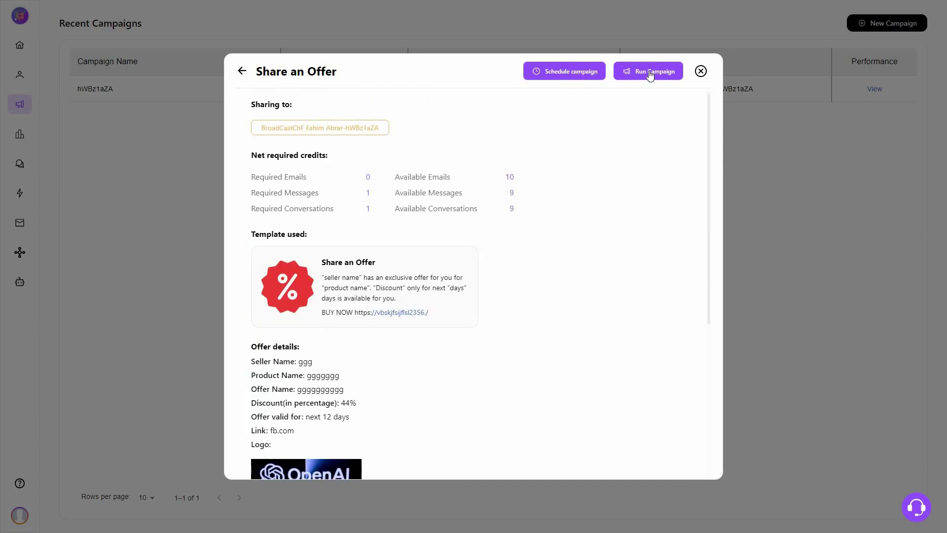
View the campaign's date and time scheduling form and close the campaign without saving a schedule.
{"action": "left_click", "coordinate": [581, 77]}
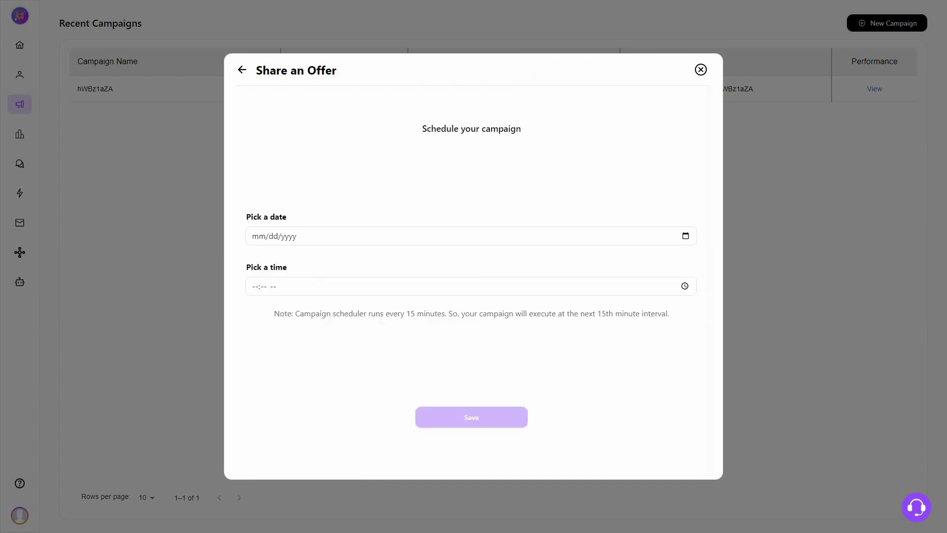
{"action": "left_click", "coordinate": [292, 236]}
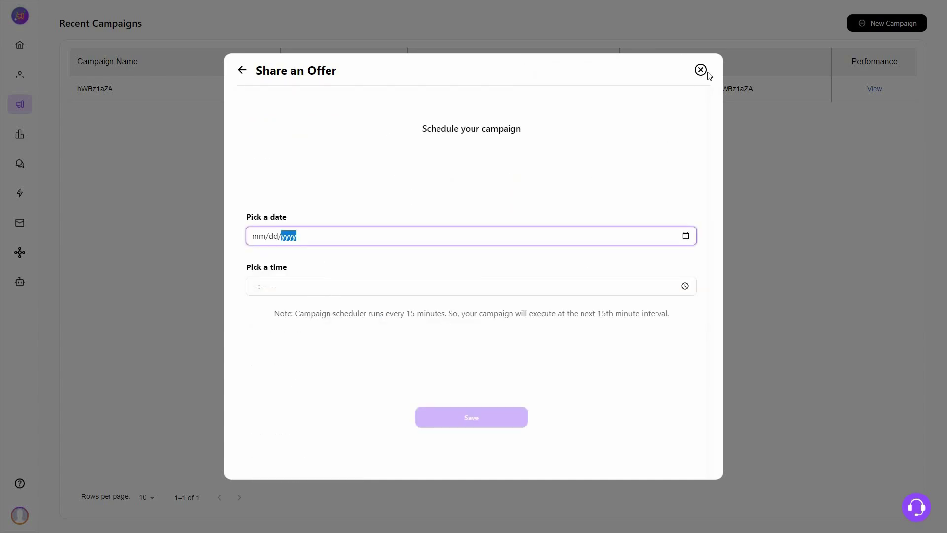
{"action": "key", "text": "Escape"}
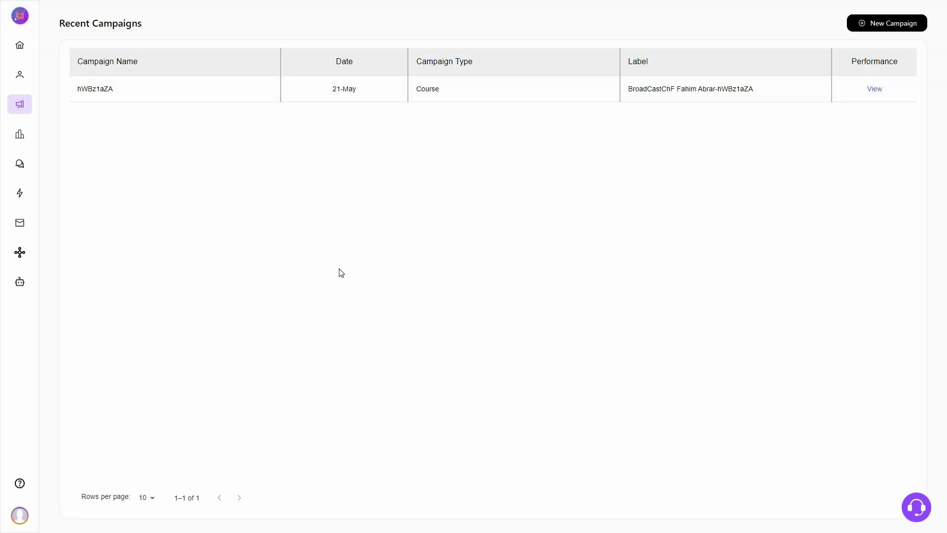
Look over the Global Analytics page and the Campaign Analytics page with its campaign performance and detailed user sections.
{"action": "mouse_move", "coordinate": [19, 134]}
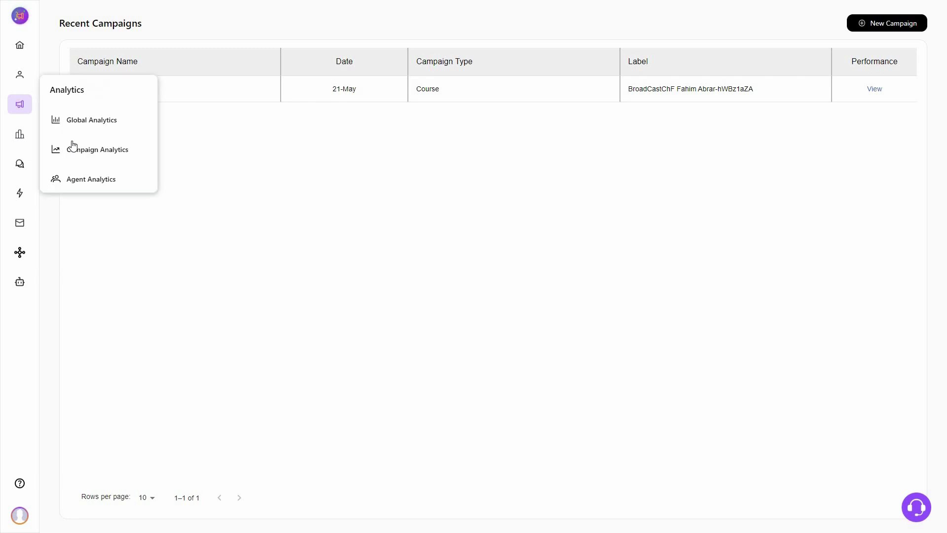
{"action": "left_click", "coordinate": [111, 123]}
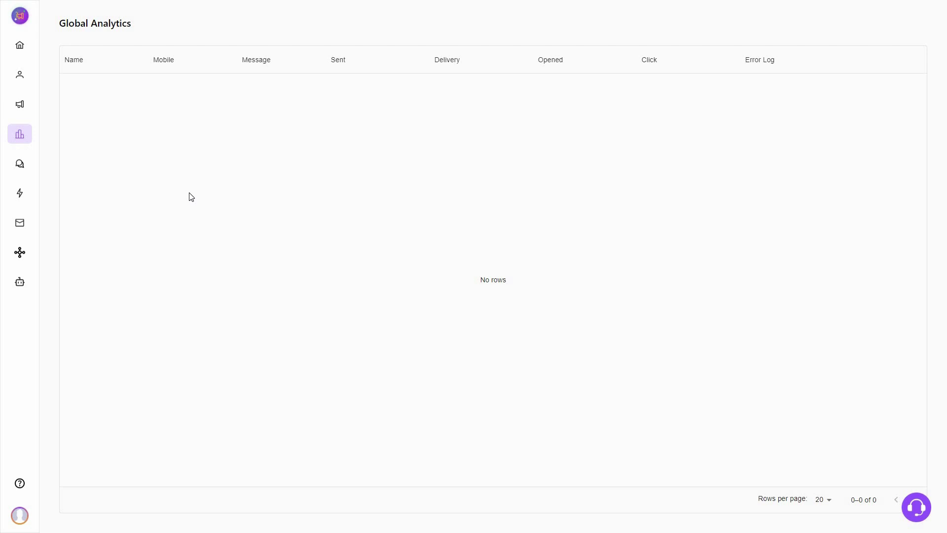
{"action": "mouse_move", "coordinate": [20, 134]}
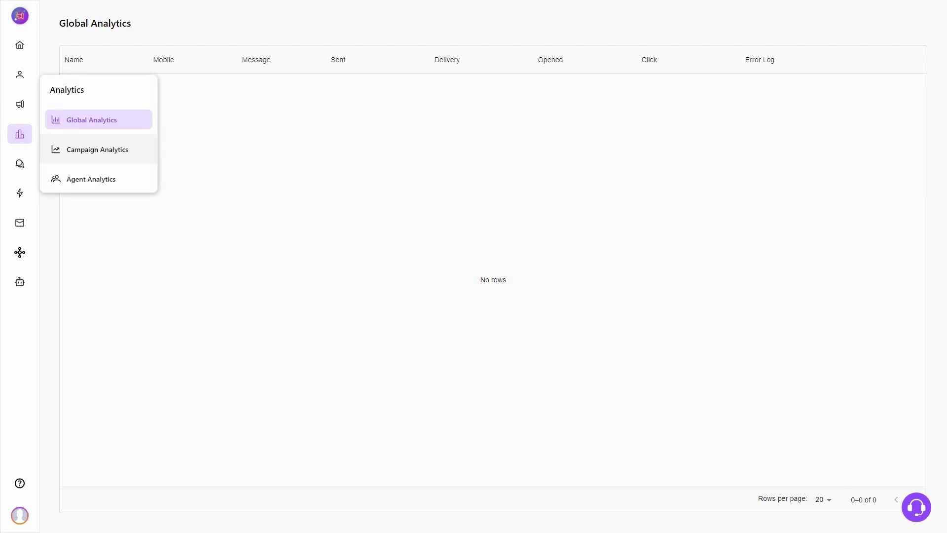
{"action": "left_click", "coordinate": [117, 157]}
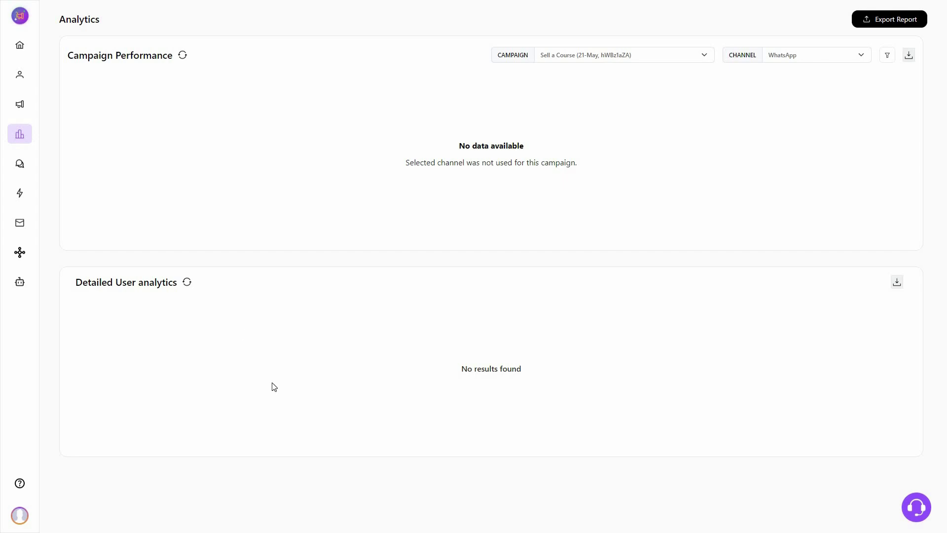
{"action": "mouse_move", "coordinate": [20, 138]}
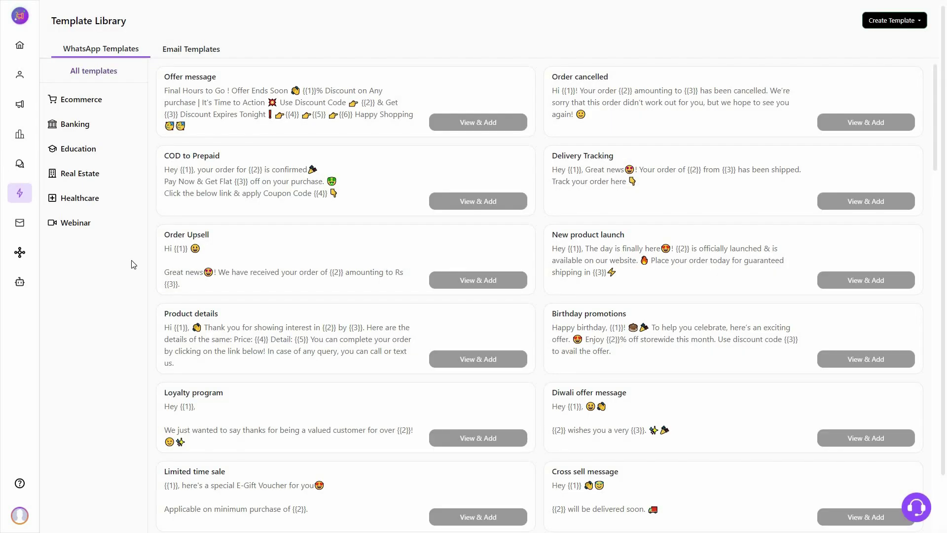
{"action": "left_click", "coordinate": [195, 53]}
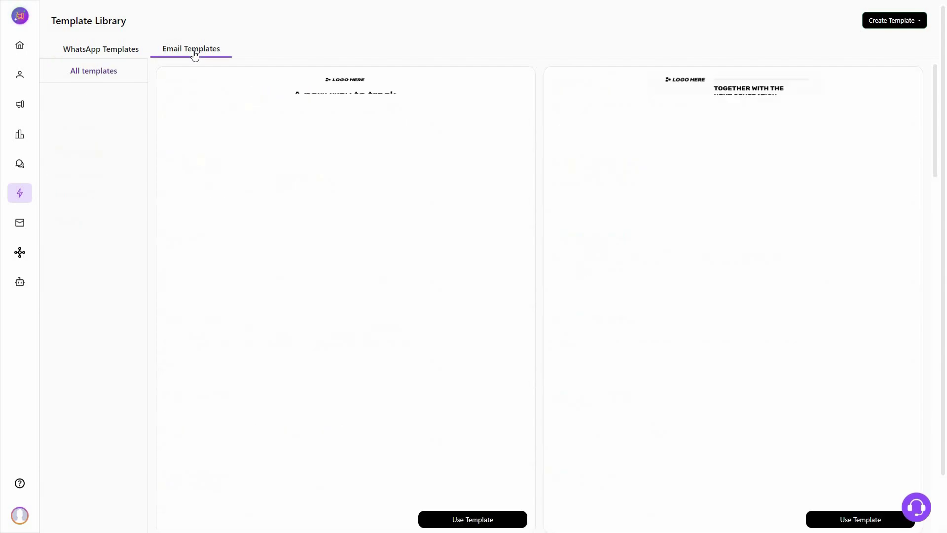
{"action": "left_click", "coordinate": [132, 53]}
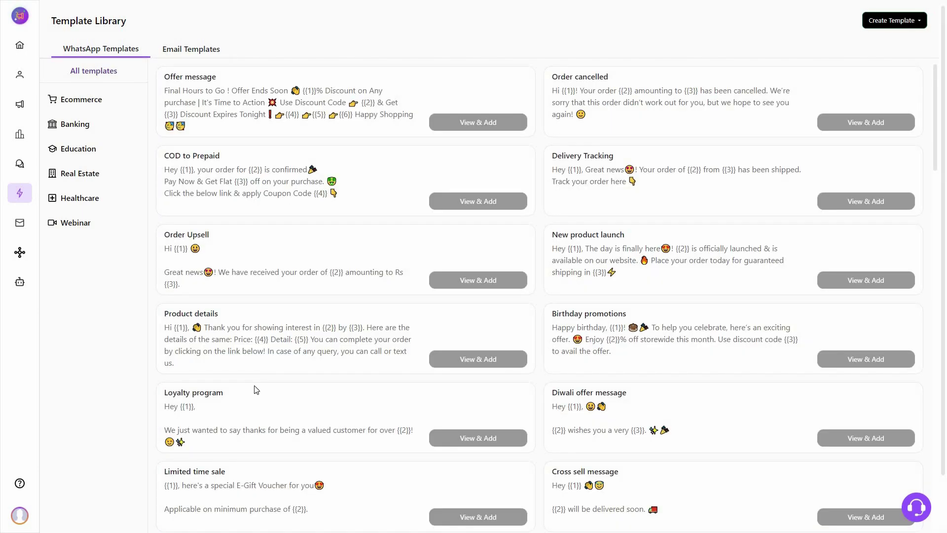
{"action": "scroll", "coordinate": [255, 391], "scroll_direction": "down", "scroll_amount": 6}
{"action": "scroll", "coordinate": [807, 79], "scroll_direction": "up", "scroll_amount": 4}
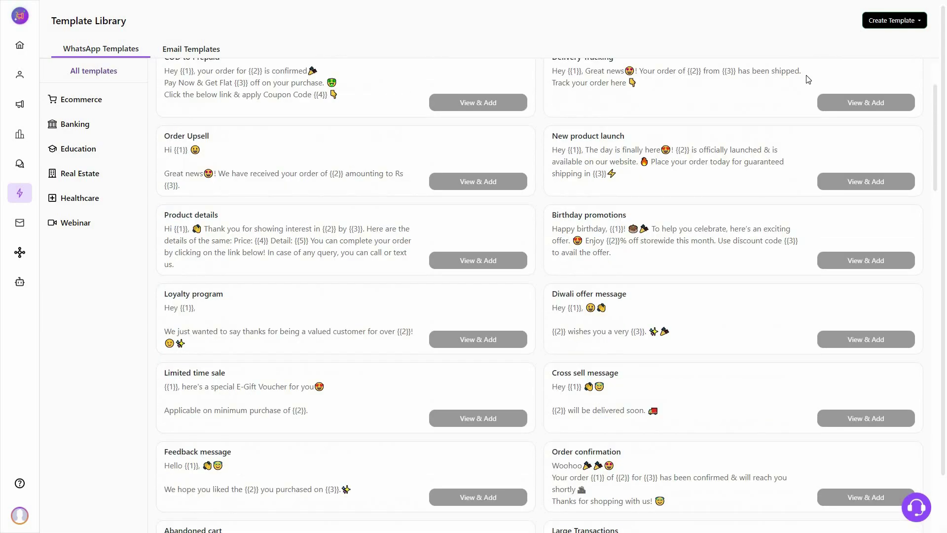
{"action": "scroll", "coordinate": [896, 20], "scroll_direction": "up", "scroll_amount": 1}
{"action": "mouse_move", "coordinate": [866, 49]}
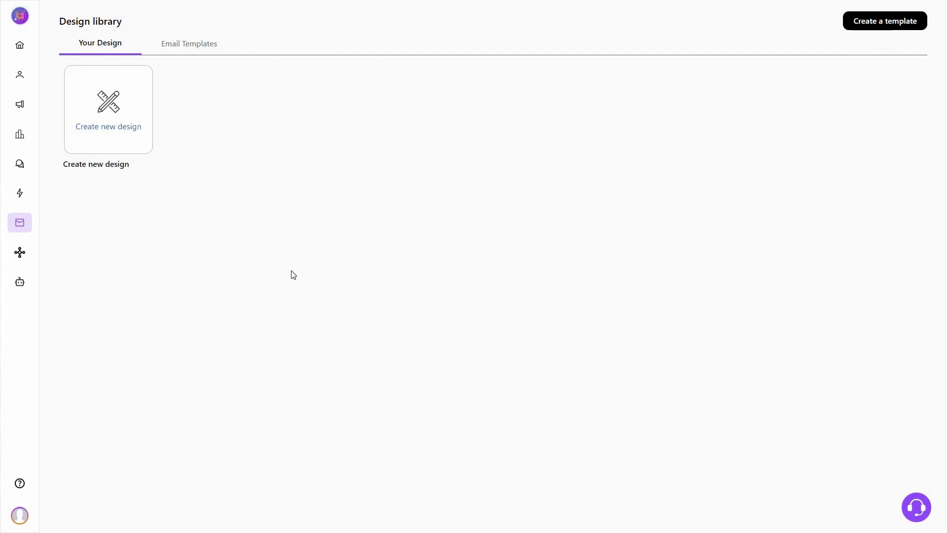
Create a new email design and examine the editor's content elements, block layouts and body settings.
{"action": "left_click", "coordinate": [105, 129]}
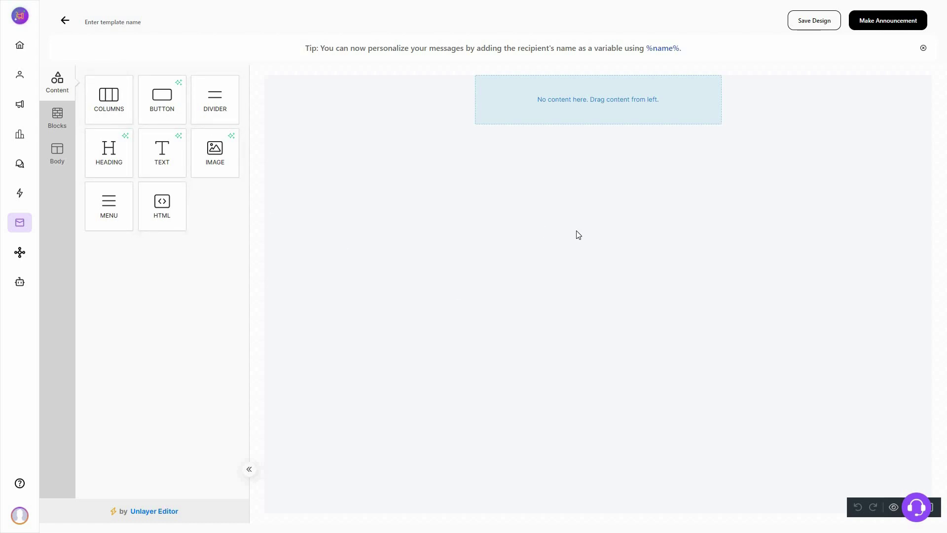
{"action": "left_click", "coordinate": [60, 119]}
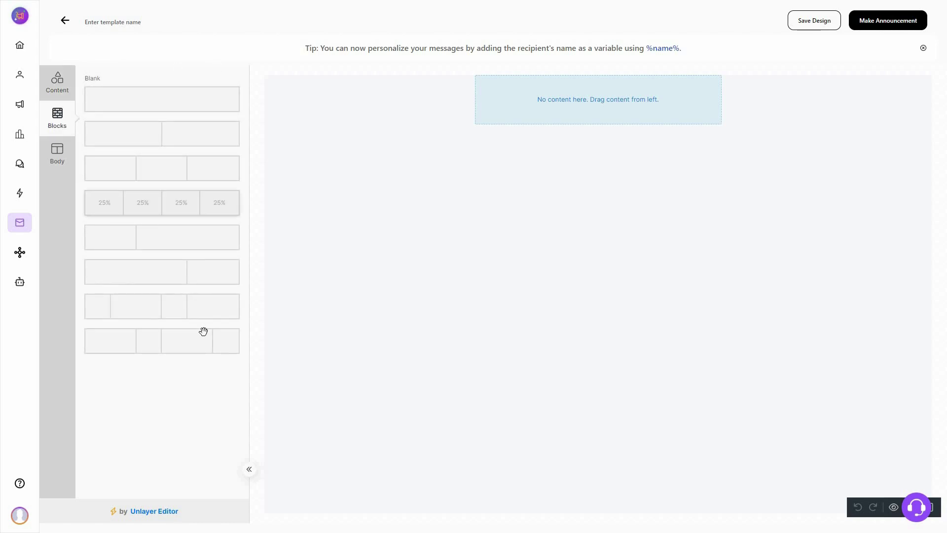
{"action": "left_click", "coordinate": [60, 156]}
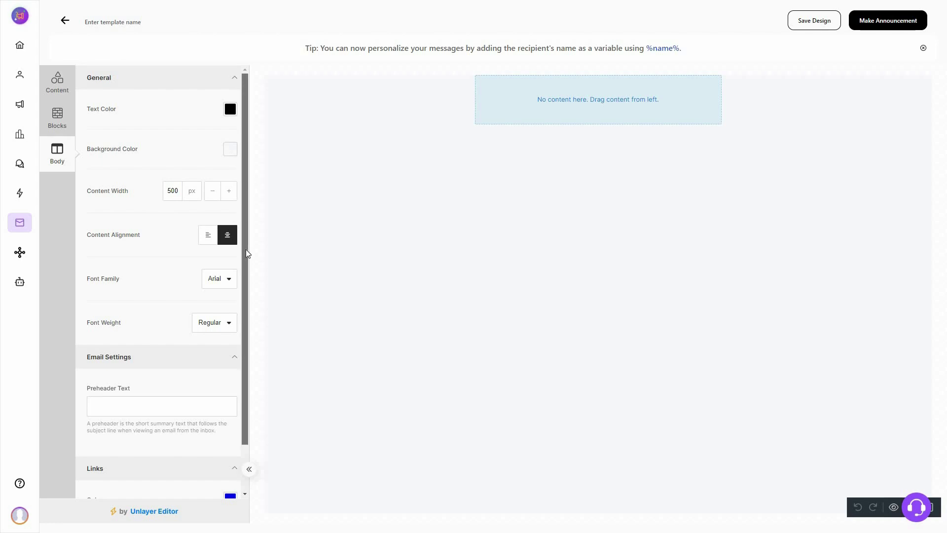
{"action": "scroll", "coordinate": [246, 187], "scroll_direction": "down", "scroll_amount": 1}
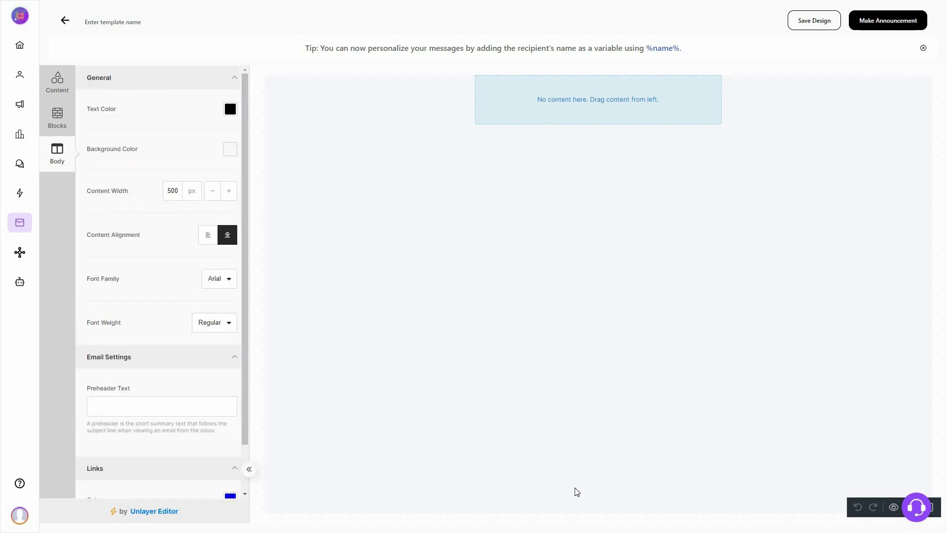
Open the sender ID management page, view the form for creating a sender identity, and close it without creating one.
{"action": "mouse_move", "coordinate": [21, 230]}
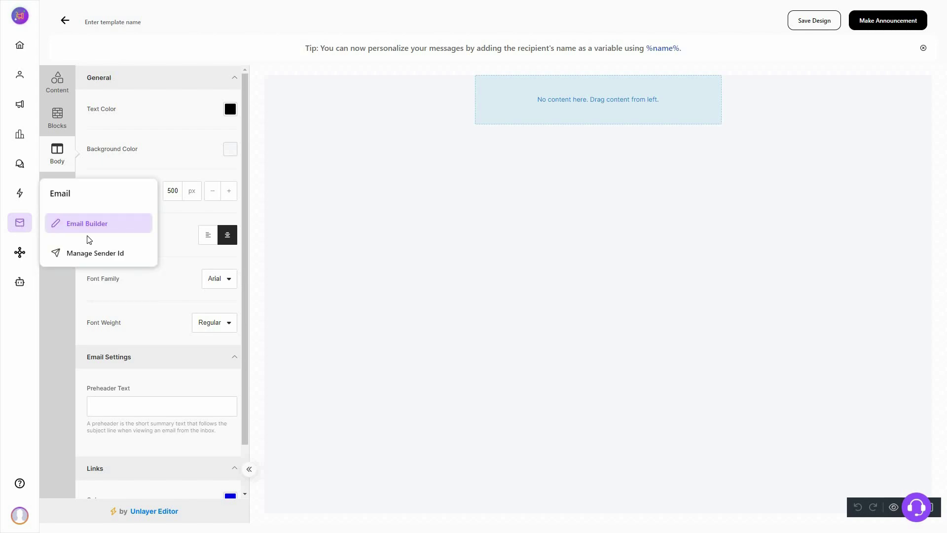
{"action": "left_click", "coordinate": [125, 260]}
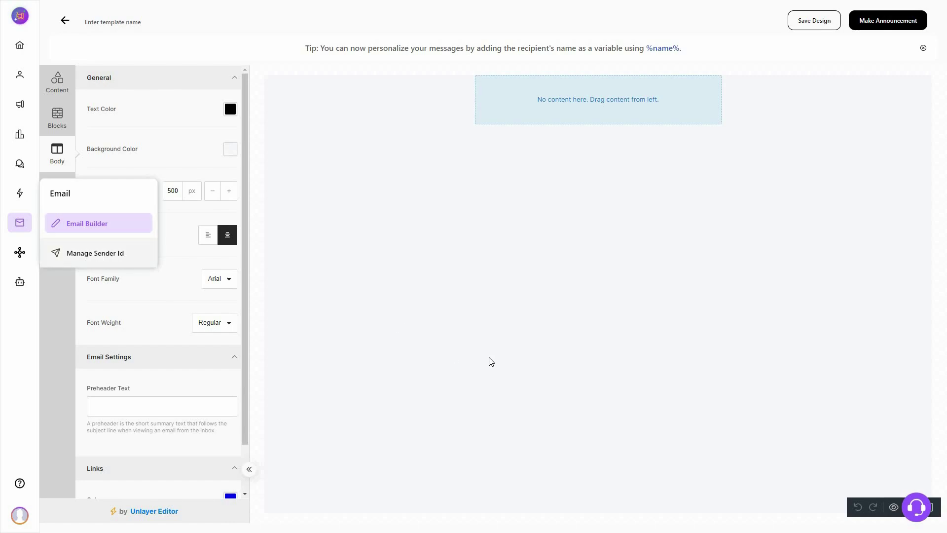
{"action": "left_click", "coordinate": [473, 333]}
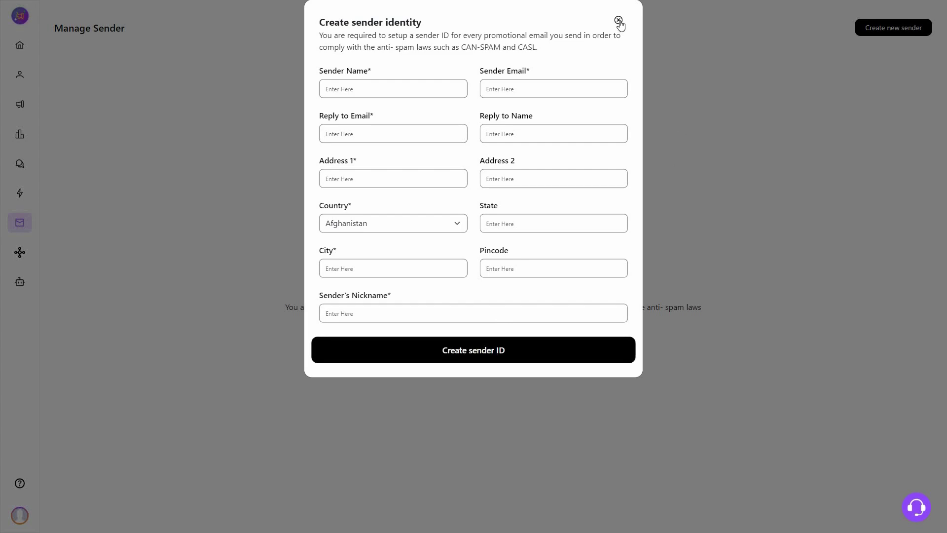
{"action": "left_click", "coordinate": [291, 190]}
Look over the platforms available for integration on the Discover Platforms page.
{"action": "mouse_move", "coordinate": [22, 257]}
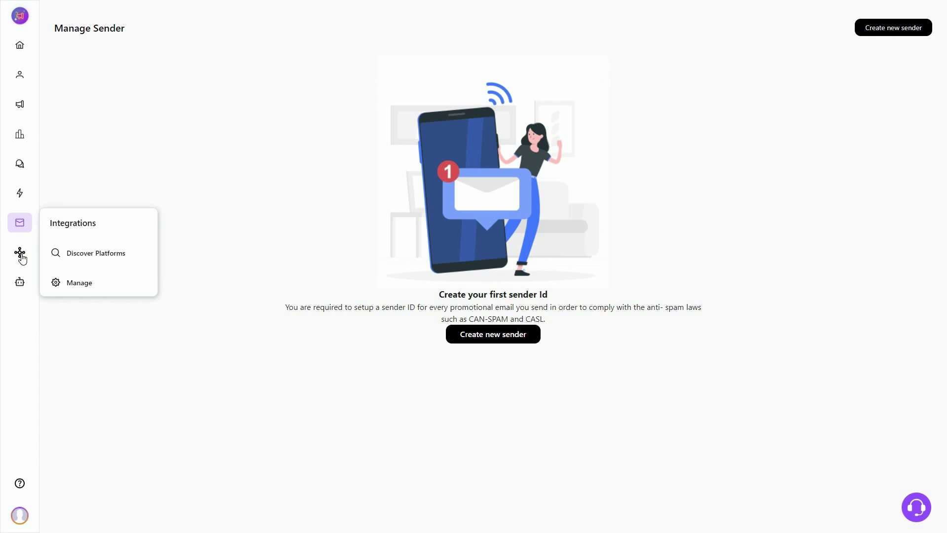
{"action": "left_click", "coordinate": [102, 258]}
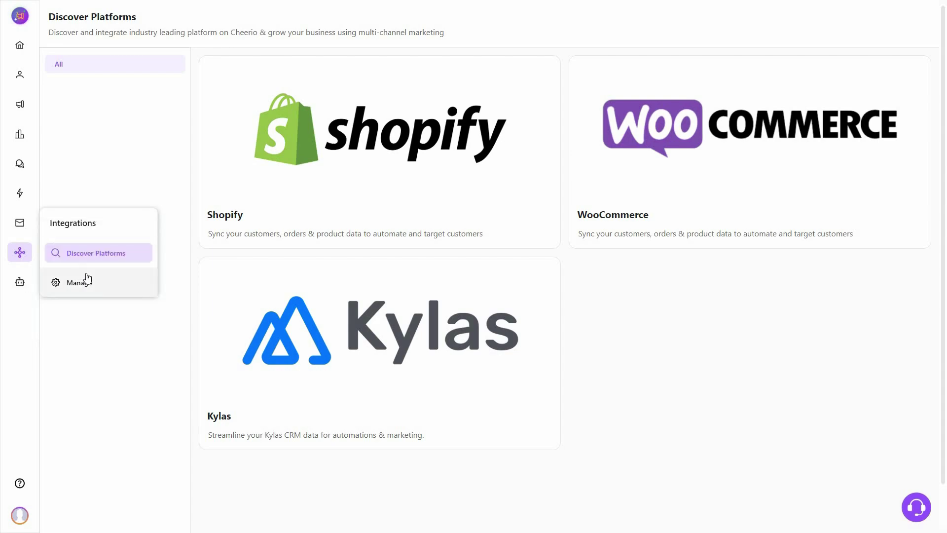
Open the Keyword Triggers page and start adding a keyword to view its matching criteria options.
{"action": "left_click", "coordinate": [80, 267]}
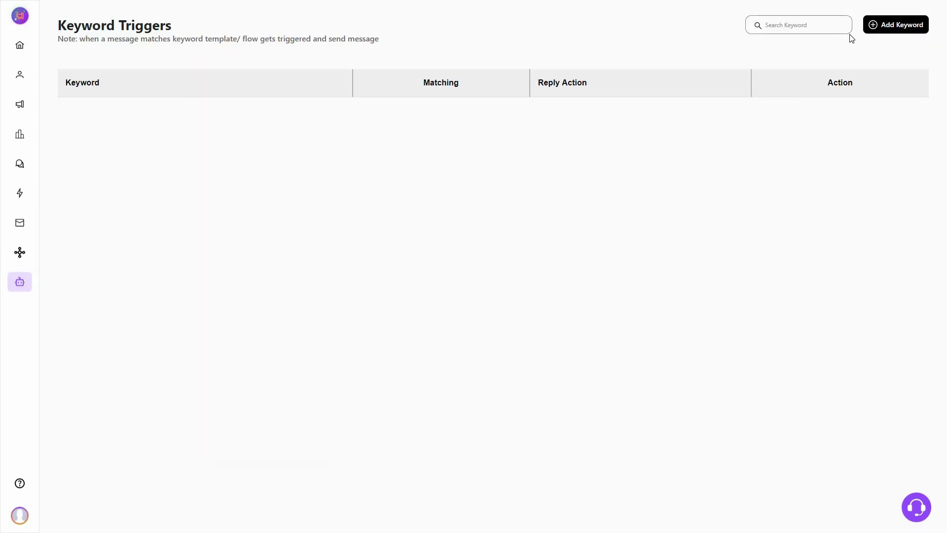
{"action": "left_click", "coordinate": [890, 25]}
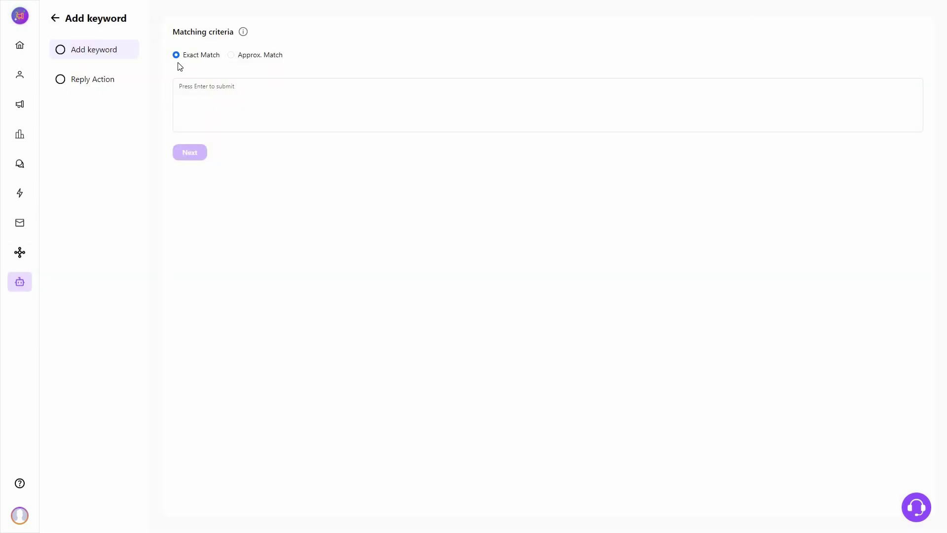
{"action": "key", "text": "shift+Tab"}
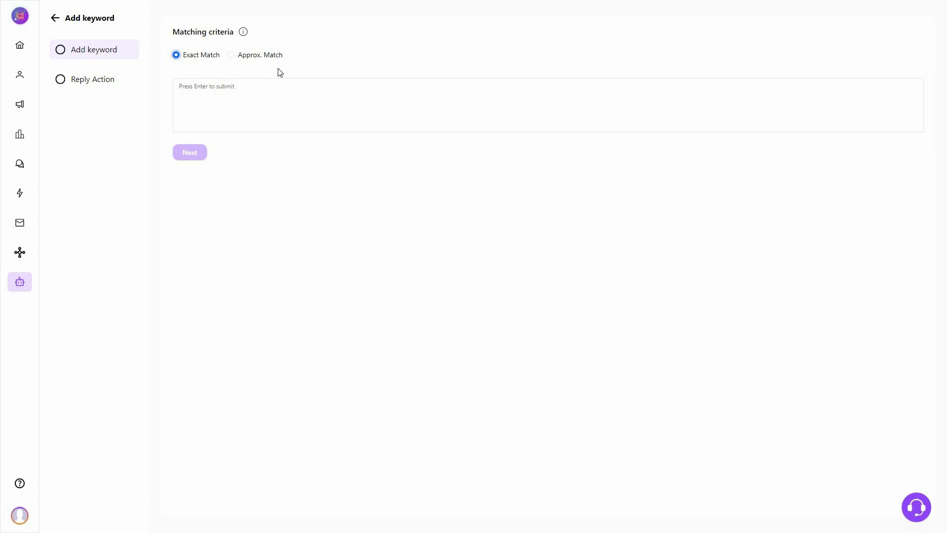
Browse the keyword's reply action types, from saved responses, image, video and document to template, workflow and chat assignment.
{"action": "left_click", "coordinate": [65, 83]}
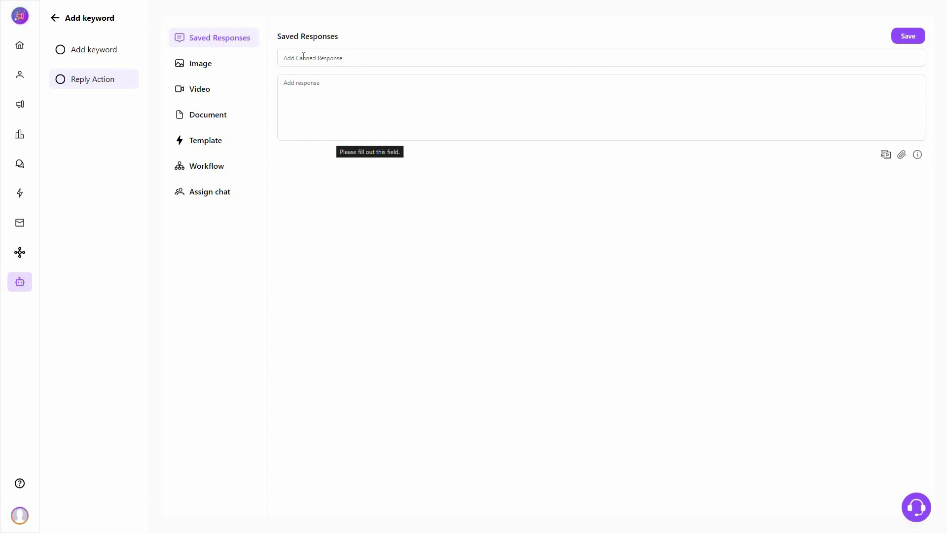
{"action": "key", "text": "Tab"}
{"action": "key", "text": "Tab"}
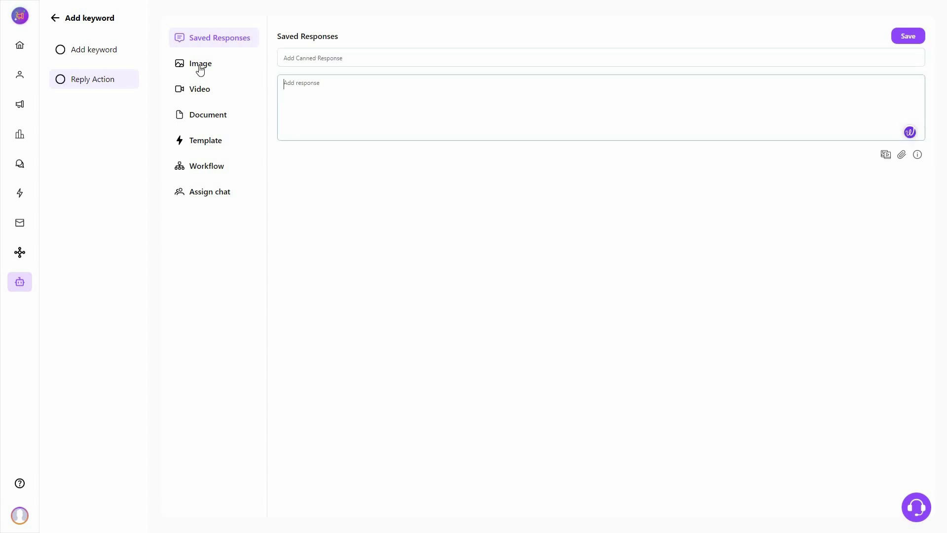
{"action": "left_click", "coordinate": [200, 68]}
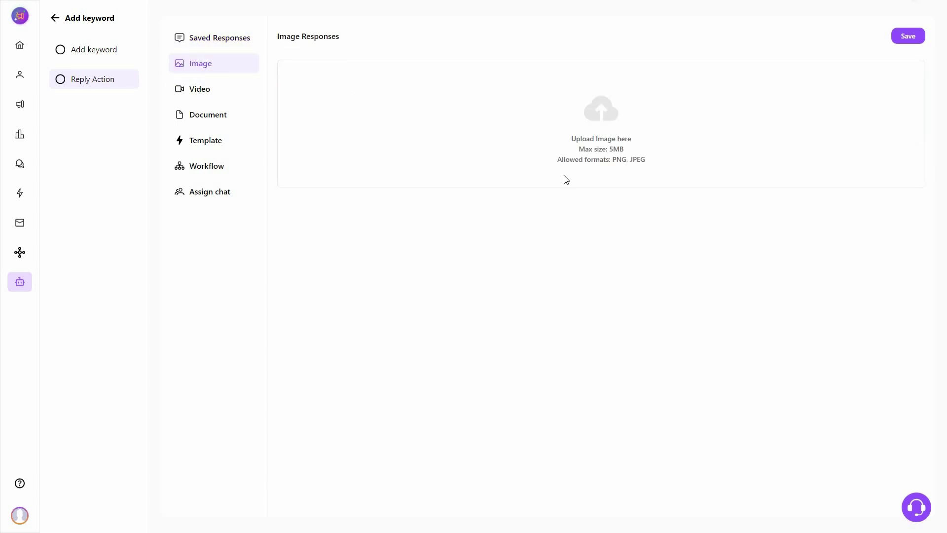
{"action": "left_click", "coordinate": [199, 89]}
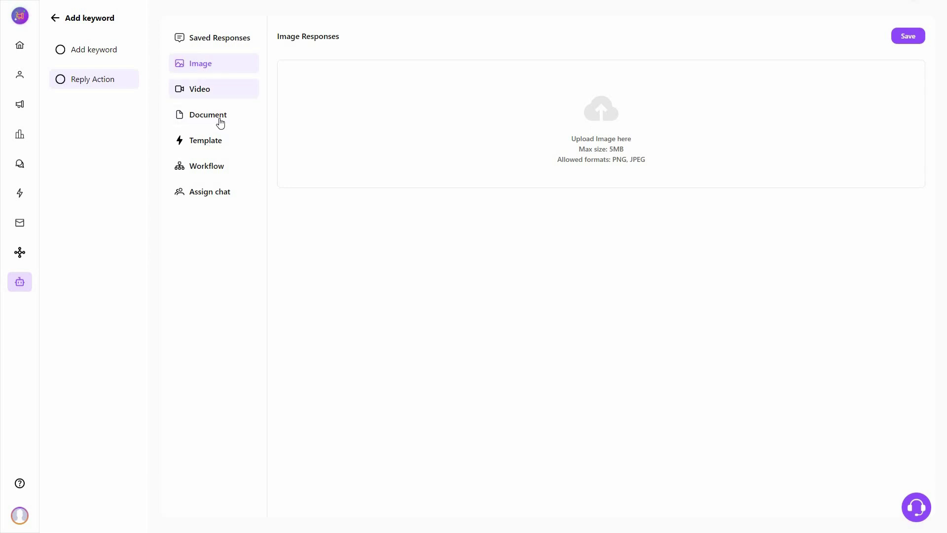
{"action": "left_click", "coordinate": [220, 118]}
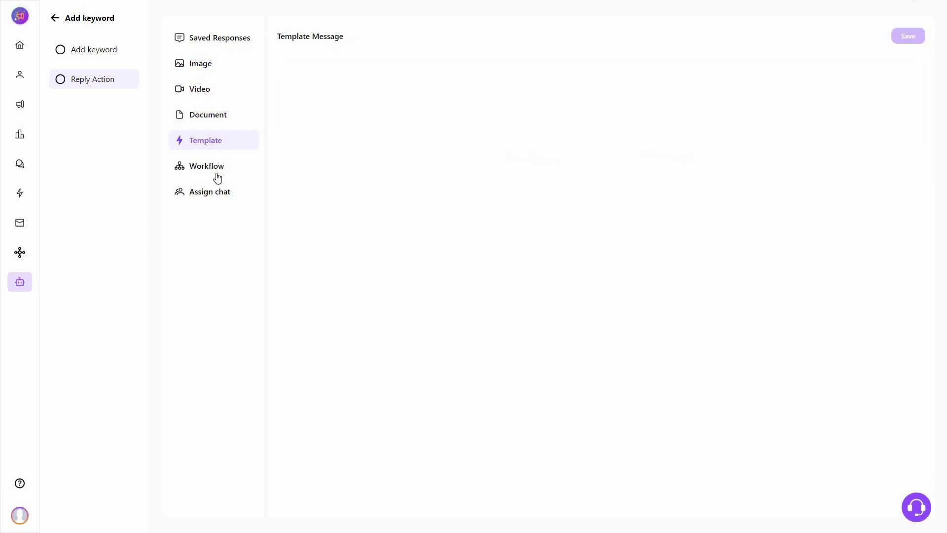
{"action": "left_click", "coordinate": [218, 170]}
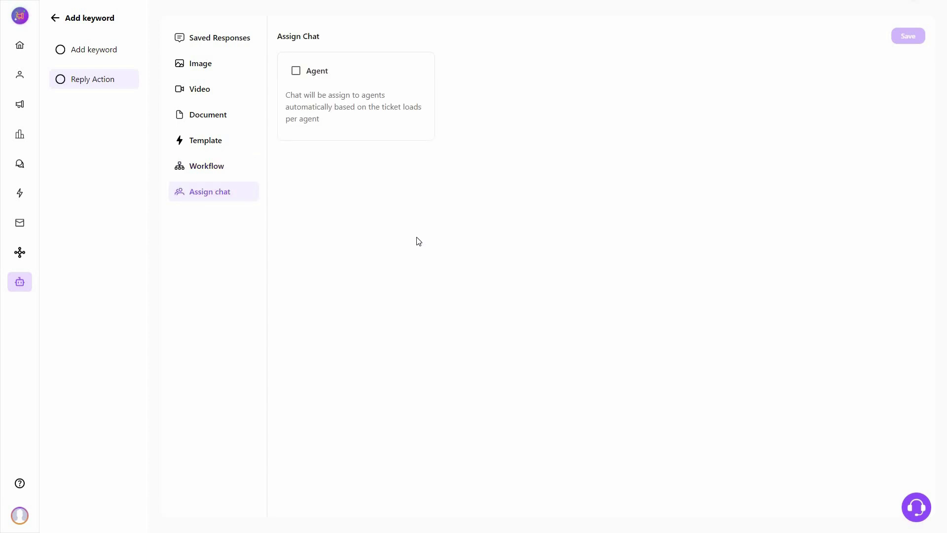
Try a new workflow with a Response Message connected to the incoming WhatsApp event, and leave the flow builder without saving.
{"action": "mouse_move", "coordinate": [91, 303]}
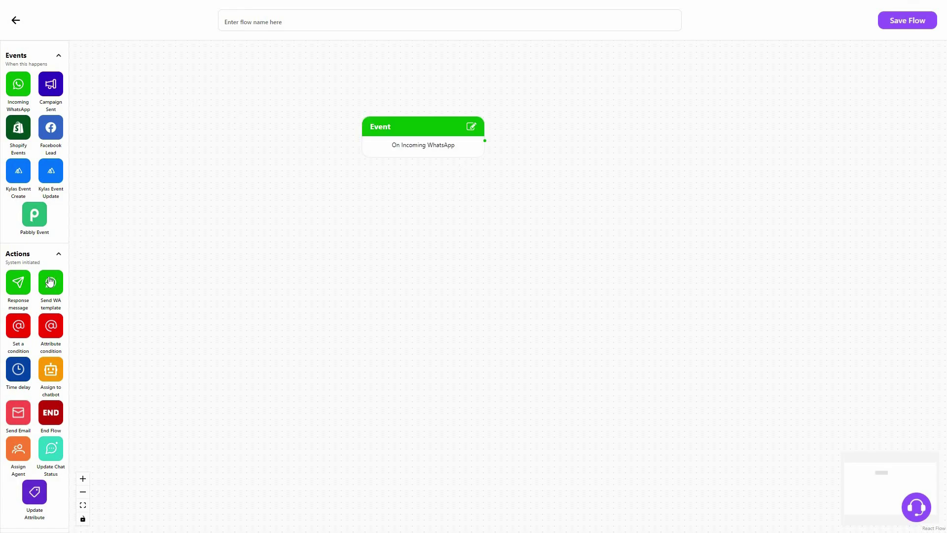
{"action": "left_click_drag", "start_coordinate": [35, 272], "coordinate": [433, 217]}
{"action": "left_click_drag", "start_coordinate": [418, 338], "coordinate": [470, 116]}
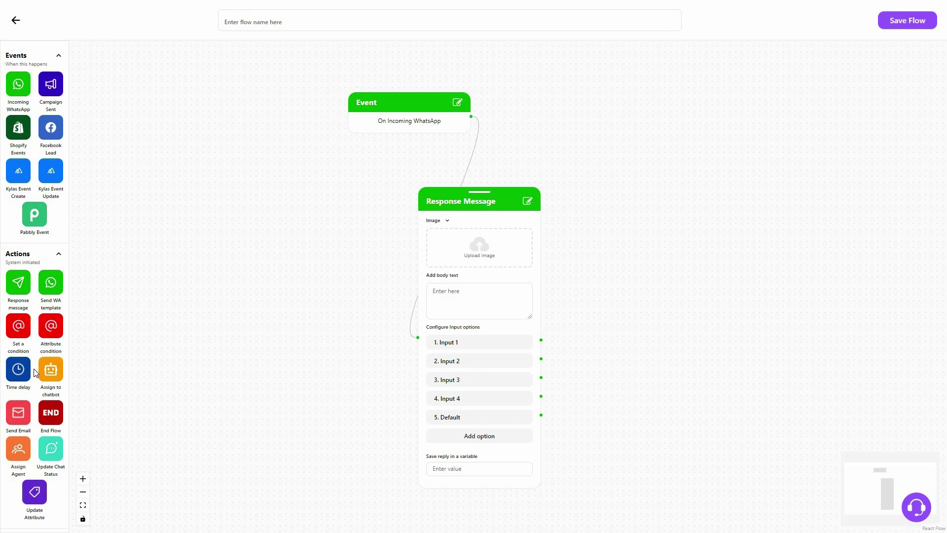
{"action": "left_click", "coordinate": [16, 20]}
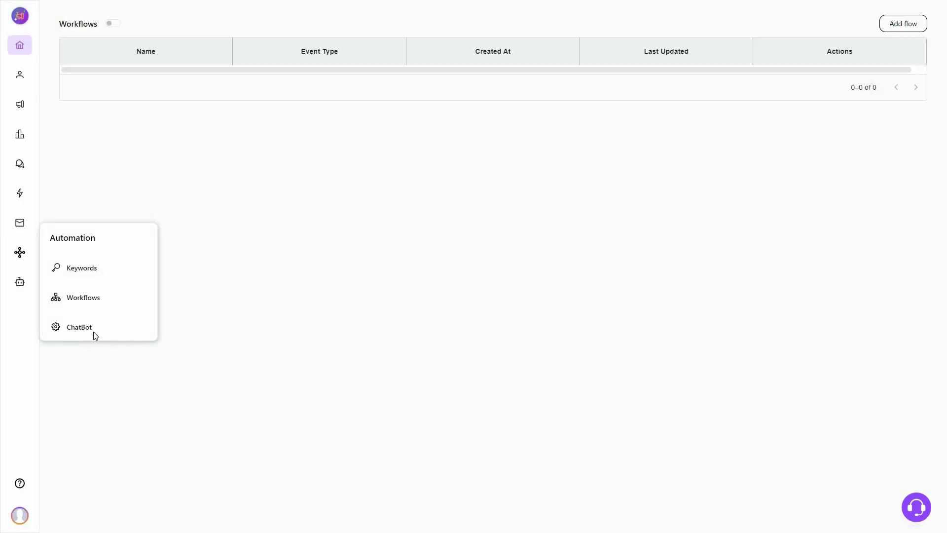
Look over the chatbot setup page, from key and working hours through support, shipping and return details to the training document uploads.
{"action": "left_click", "coordinate": [69, 298]}
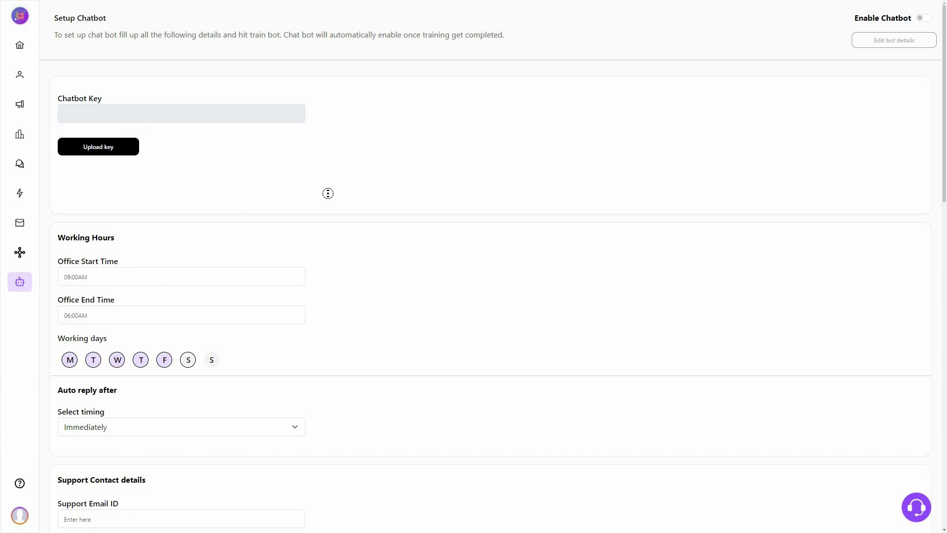
{"action": "scroll", "coordinate": [335, 234], "scroll_direction": "down", "scroll_amount": 2}
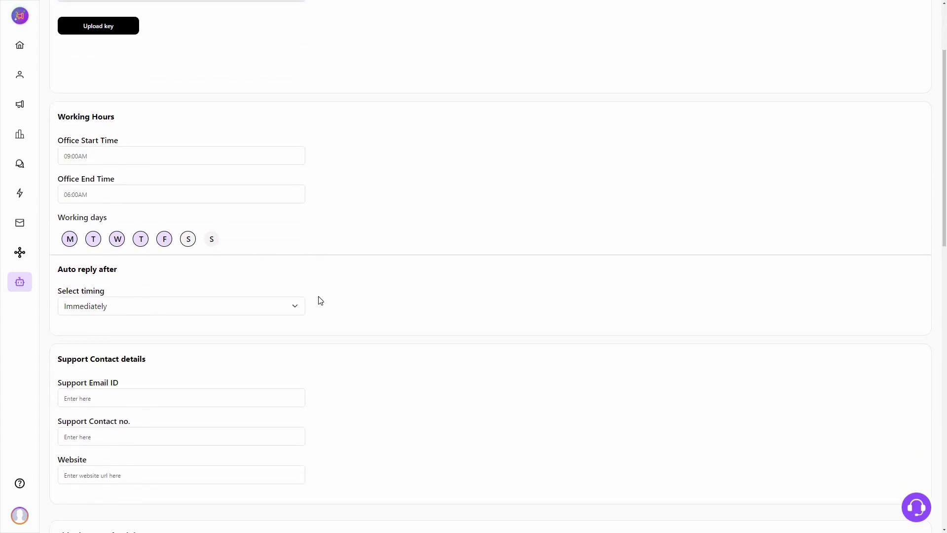
{"action": "scroll", "coordinate": [259, 340], "scroll_direction": "down", "scroll_amount": 1}
{"action": "scroll", "coordinate": [243, 155], "scroll_direction": "down", "scroll_amount": 3}
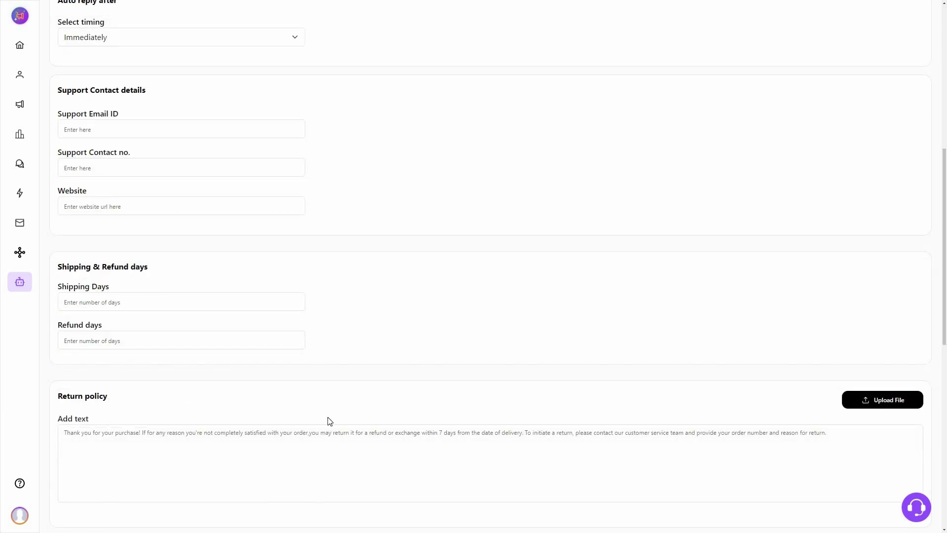
{"action": "scroll", "coordinate": [329, 422], "scroll_direction": "down", "scroll_amount": 2}
{"action": "scroll", "coordinate": [342, 426], "scroll_direction": "down", "scroll_amount": 5}
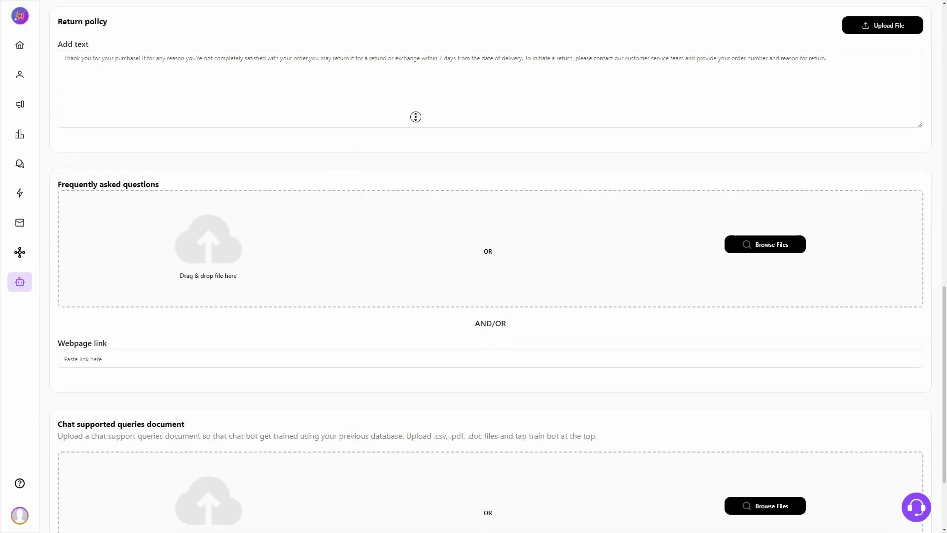
{"action": "left_click", "coordinate": [419, 166]}
{"action": "scroll", "coordinate": [589, 488], "scroll_direction": "down", "scroll_amount": 3}
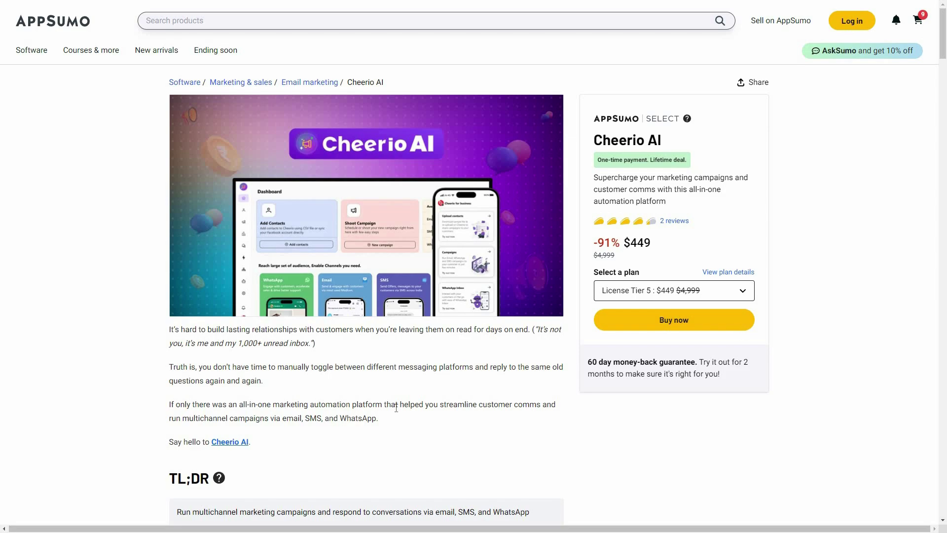
Review Cheerio AI's AppSumo deal page down to the features included in all plans and the license tier cards.
{"action": "scroll", "coordinate": [262, 29], "scroll_direction": "down", "scroll_amount": 3}
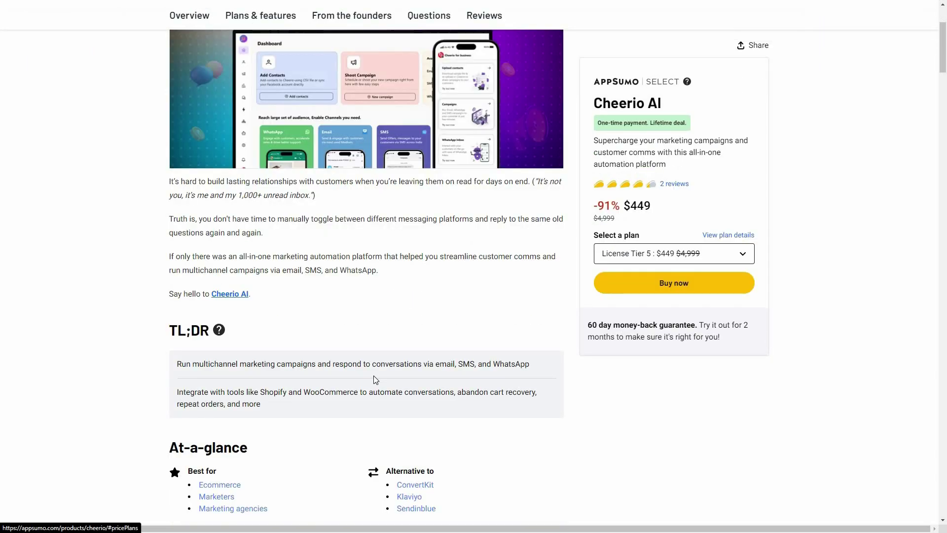
{"action": "scroll", "coordinate": [374, 382], "scroll_direction": "down", "scroll_amount": 8}
{"action": "scroll", "coordinate": [256, 316], "scroll_direction": "down", "scroll_amount": 2}
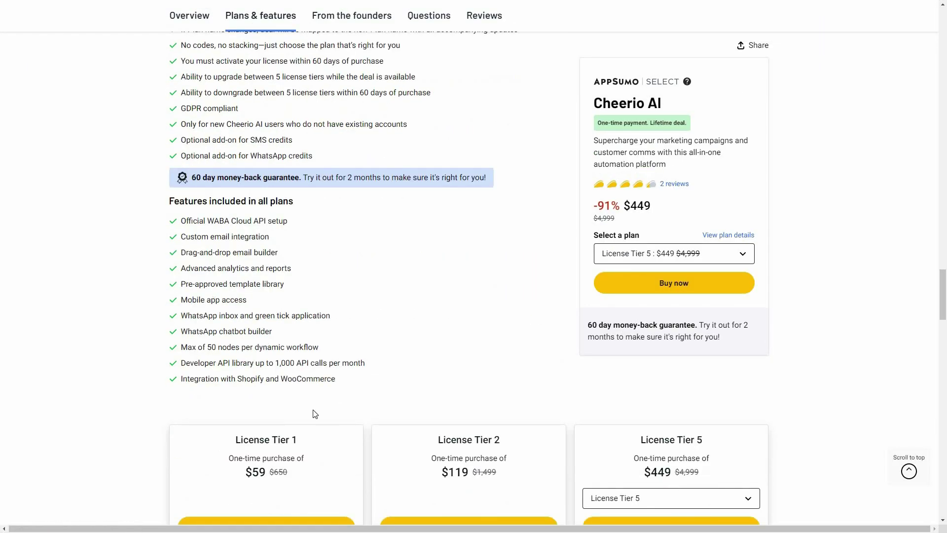
{"action": "middle_click", "coordinate": [811, 361]}
{"action": "scroll", "coordinate": [816, 373], "scroll_direction": "down", "scroll_amount": 4}
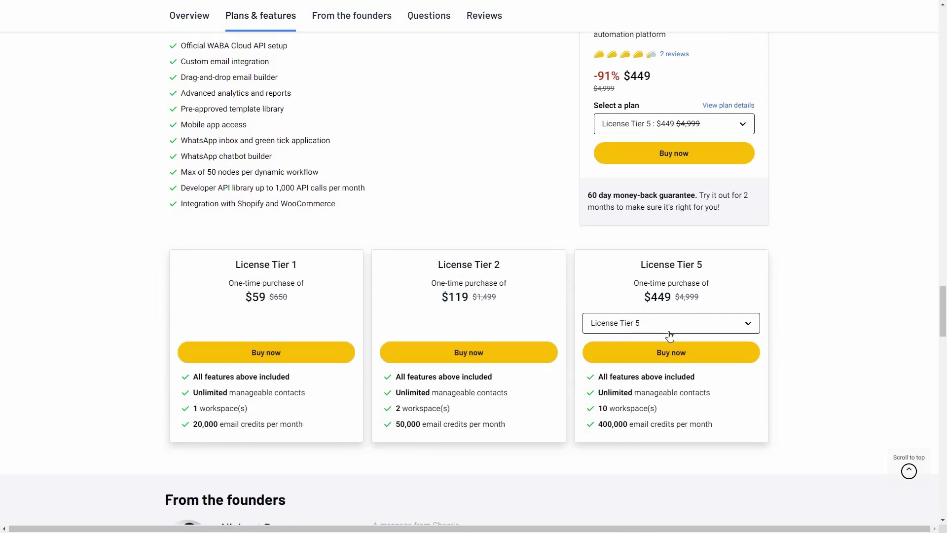
Switch the plan card offering several license tiers from License Tier 5 to License Tier 4.
{"action": "left_click", "coordinate": [691, 325]}
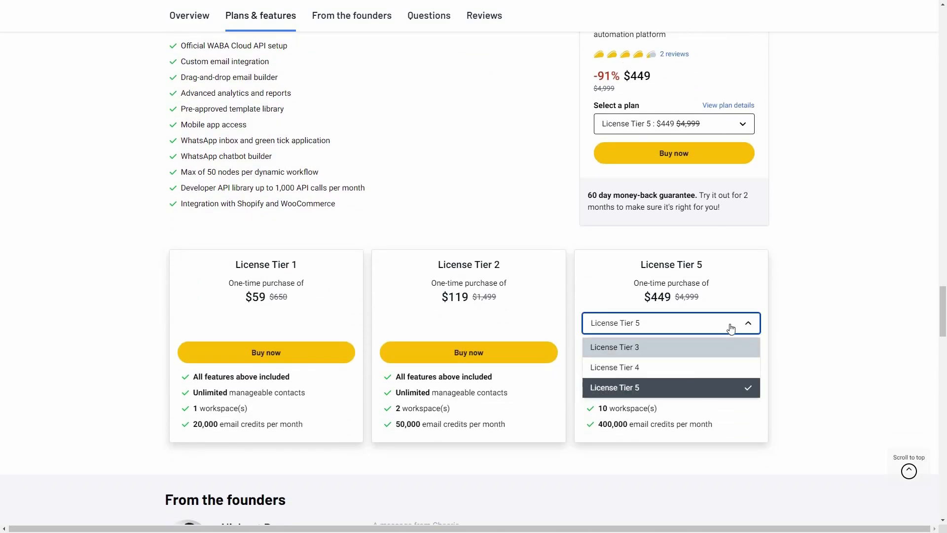
{"action": "left_click", "coordinate": [705, 347]}
{"action": "key", "text": "Down"}
{"action": "key", "text": "Down"}
{"action": "key", "text": "Return"}
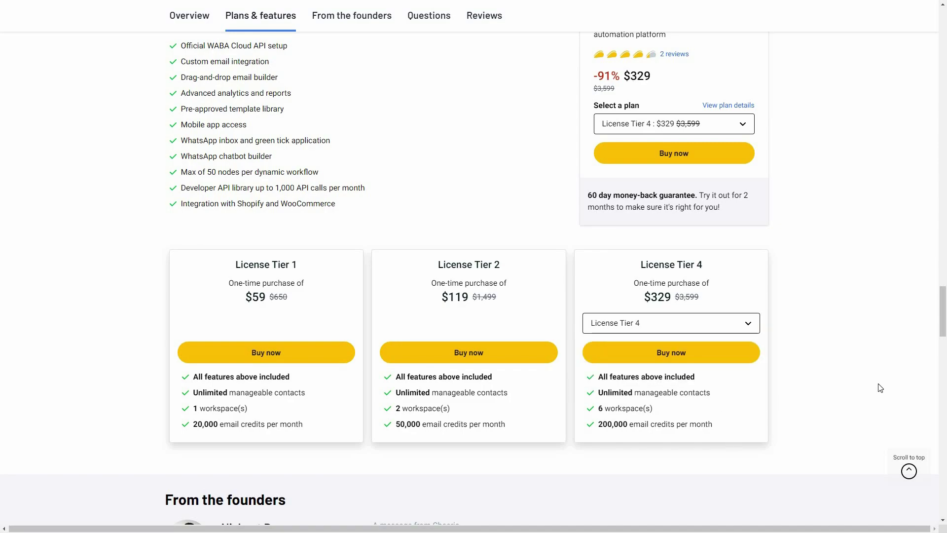